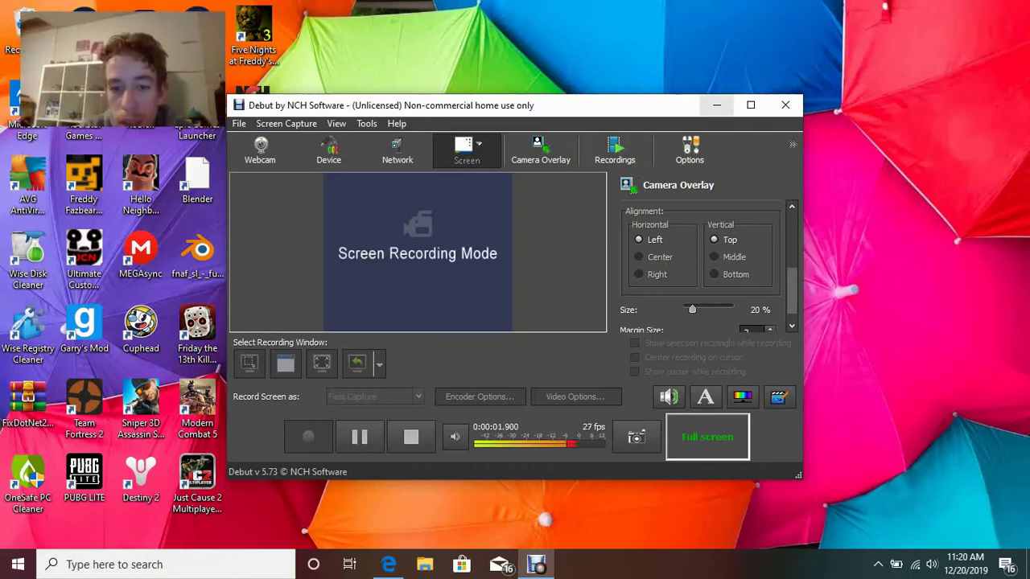
- Minimize the Debut recorder window to clear the desktop
left_click(716, 104)
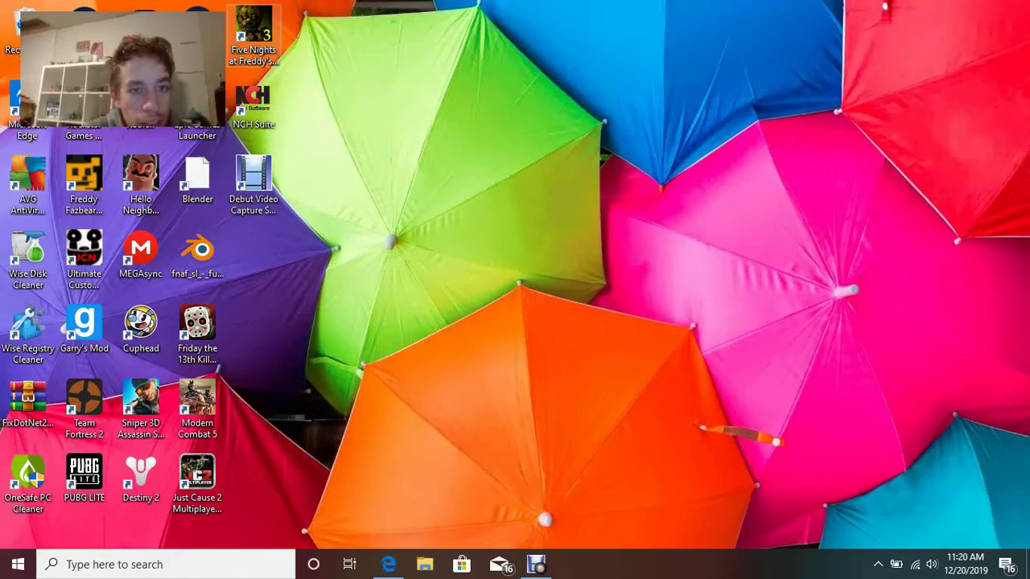
left_click(253, 32)
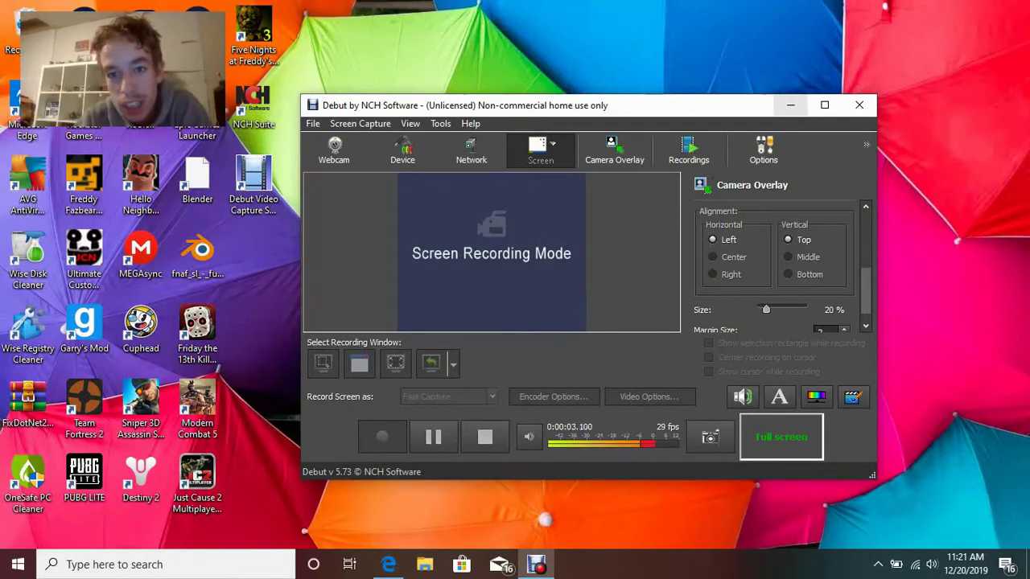
left_click(790, 104)
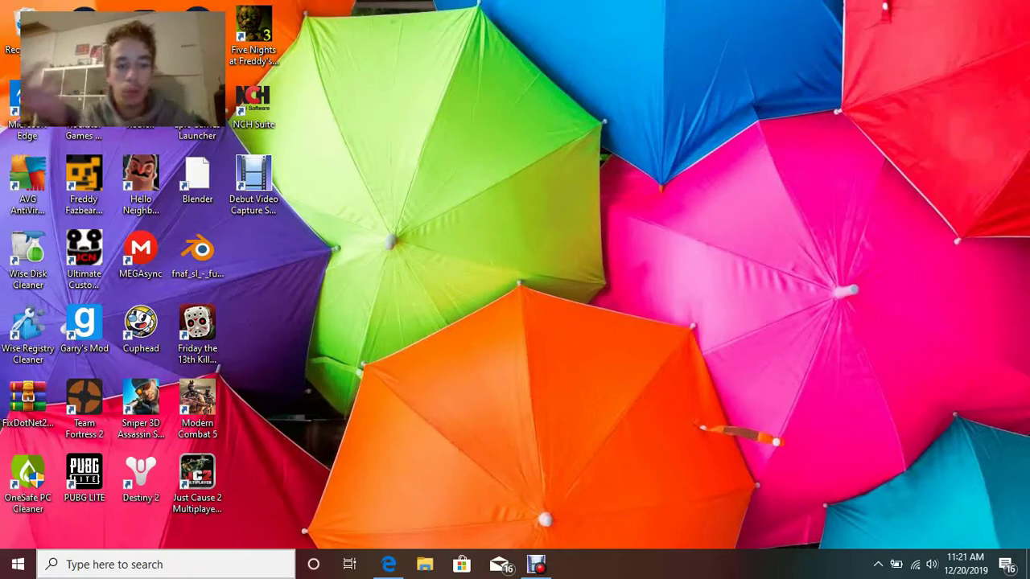
- Find the Run app through Windows search and use it to open the %appdata% folder
key("super+s")
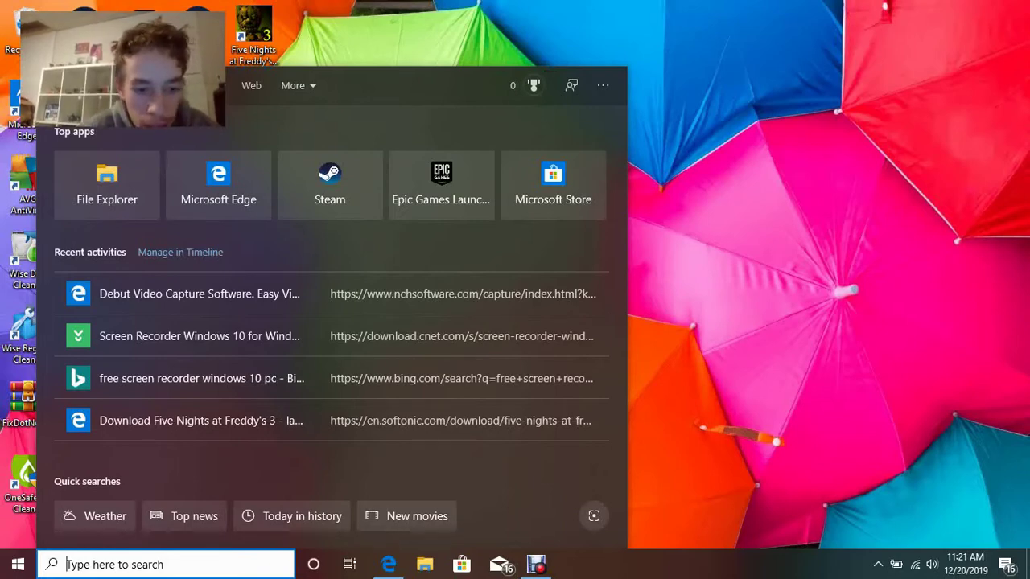
type("run")
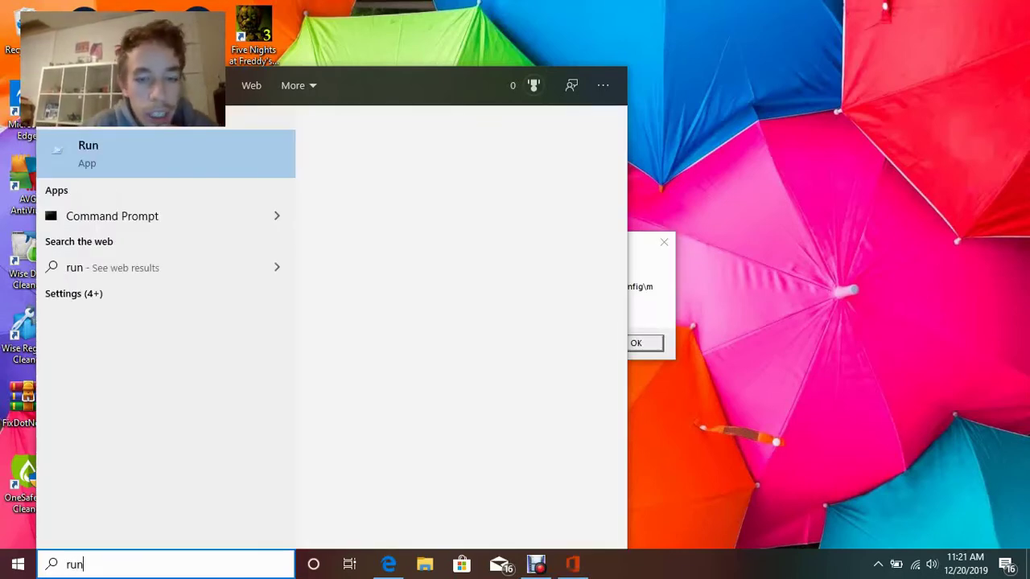
key("Right")
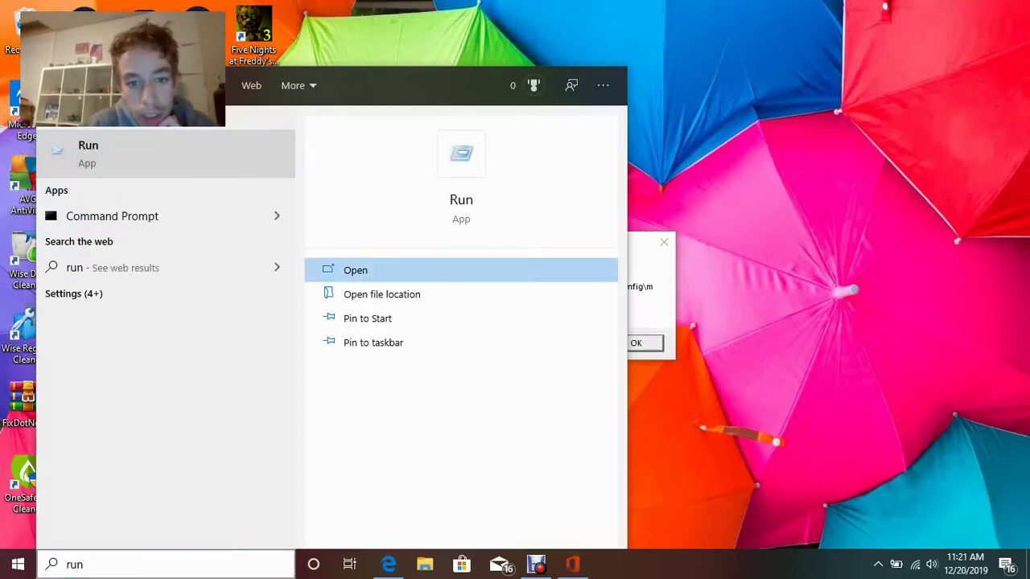
key("Return")
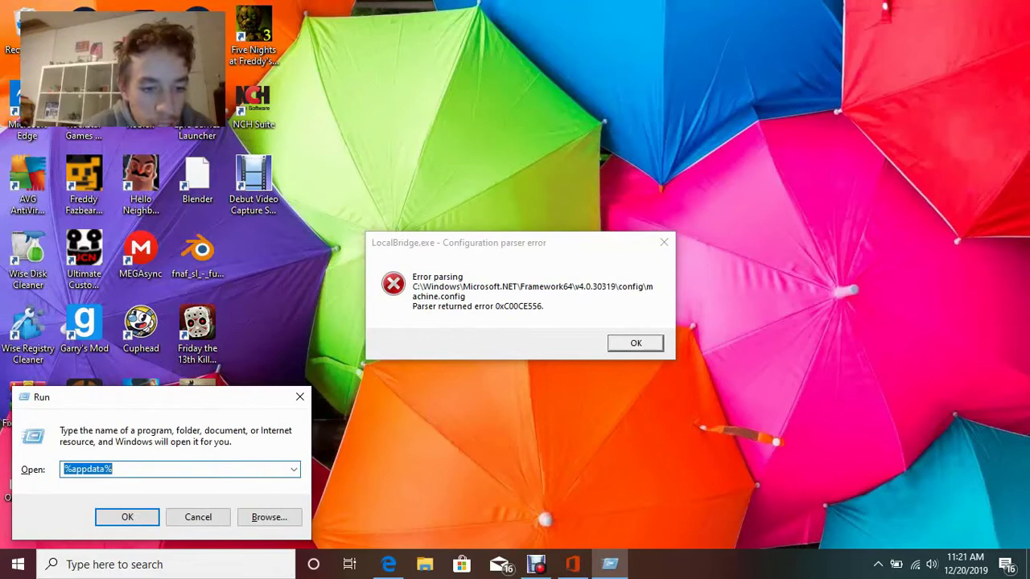
left_click(127, 517)
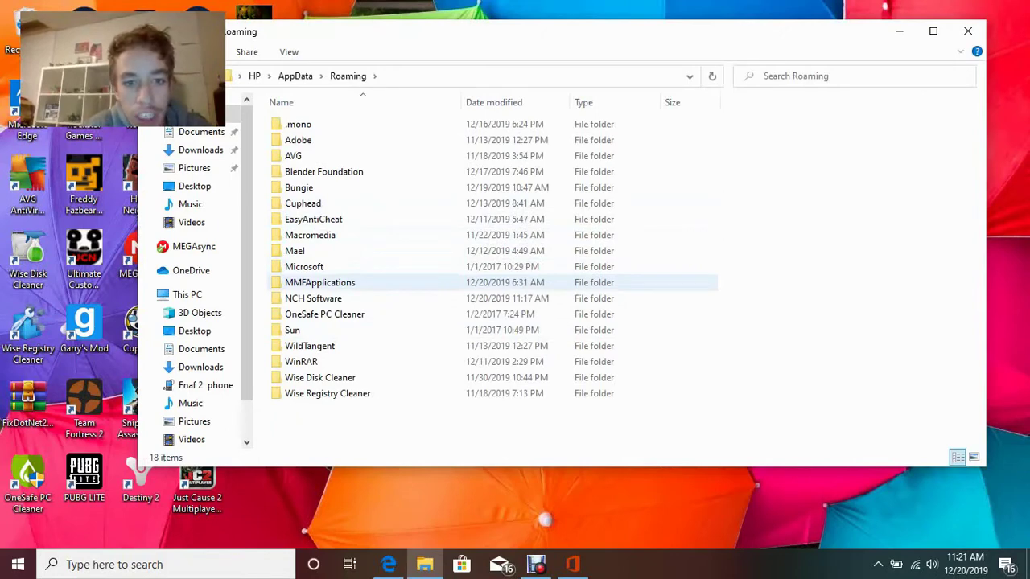
- Open the freddy3 file from the MMFApplications folder in Notepad
double_click(319, 282)
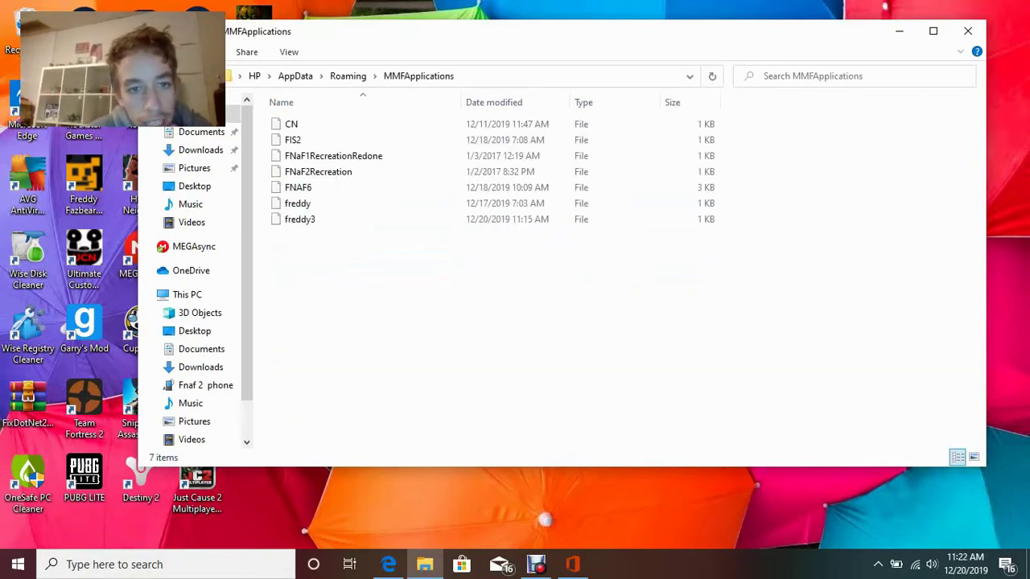
left_click(292, 140)
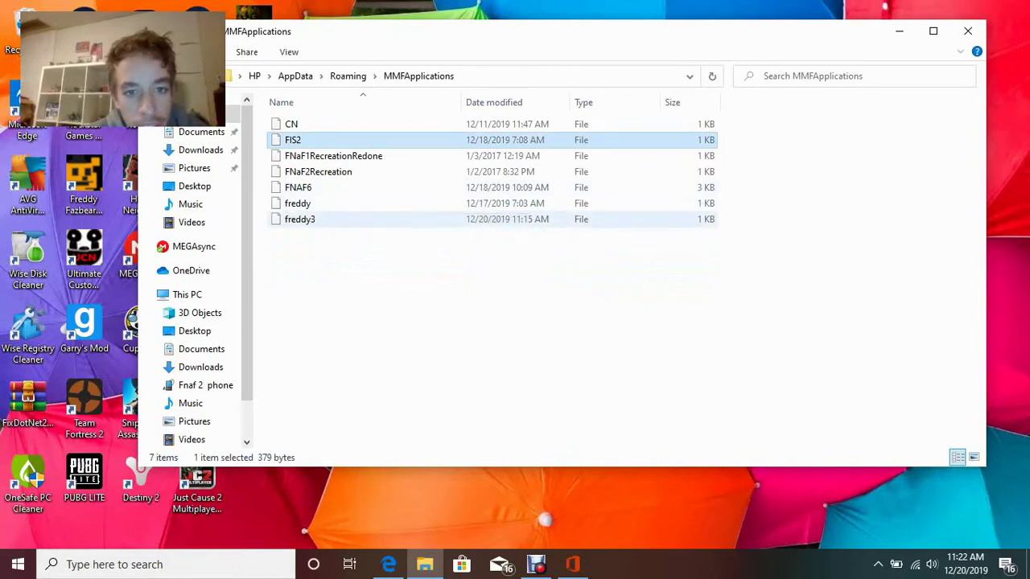
left_click(299, 218)
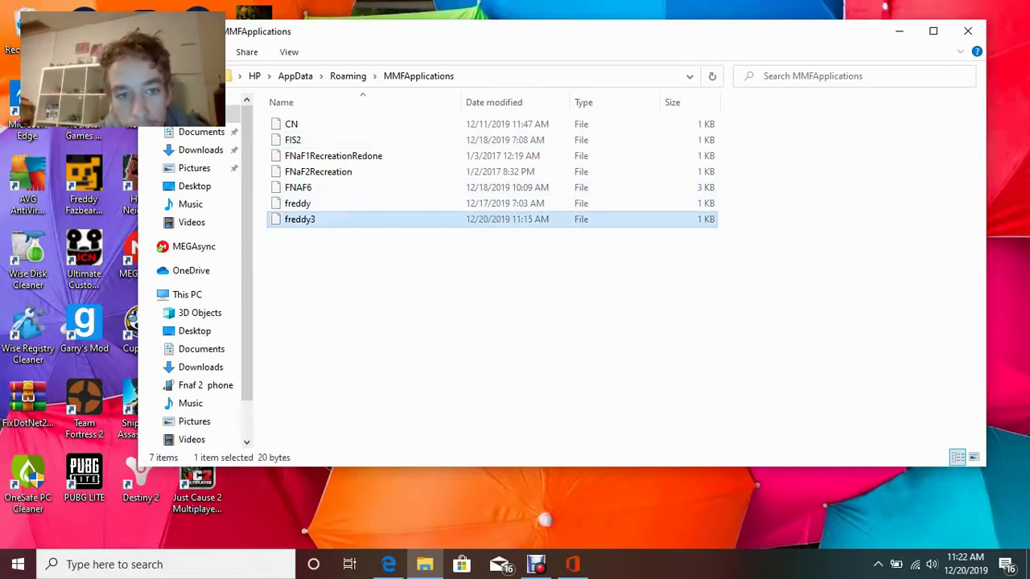
key("Return")
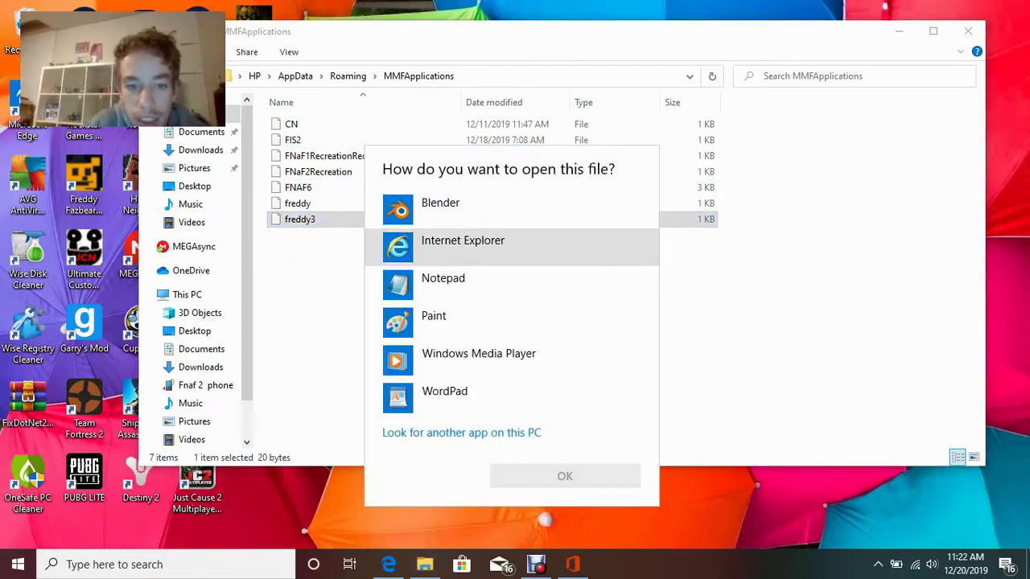
left_click(483, 285)
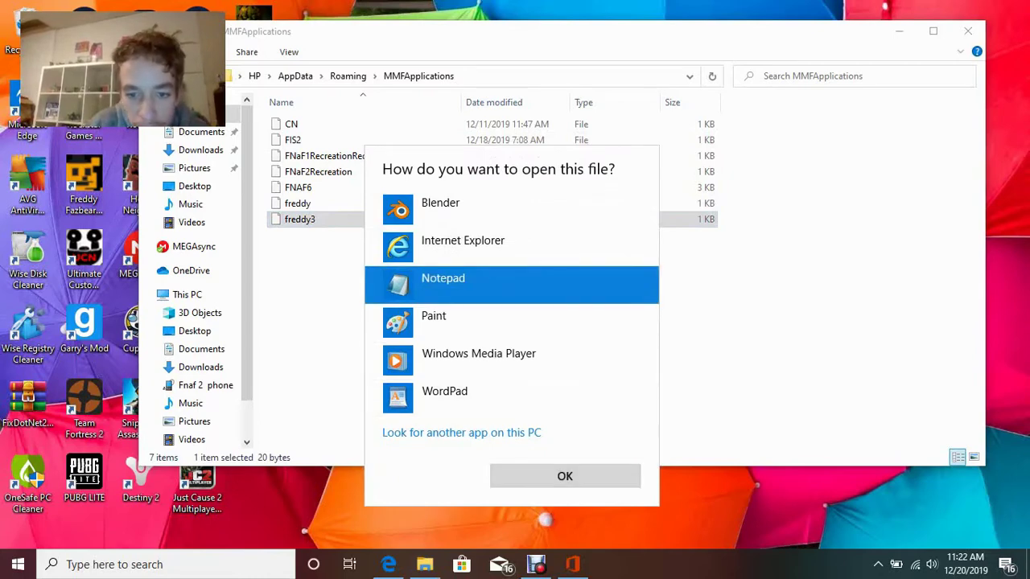
left_click(565, 476)
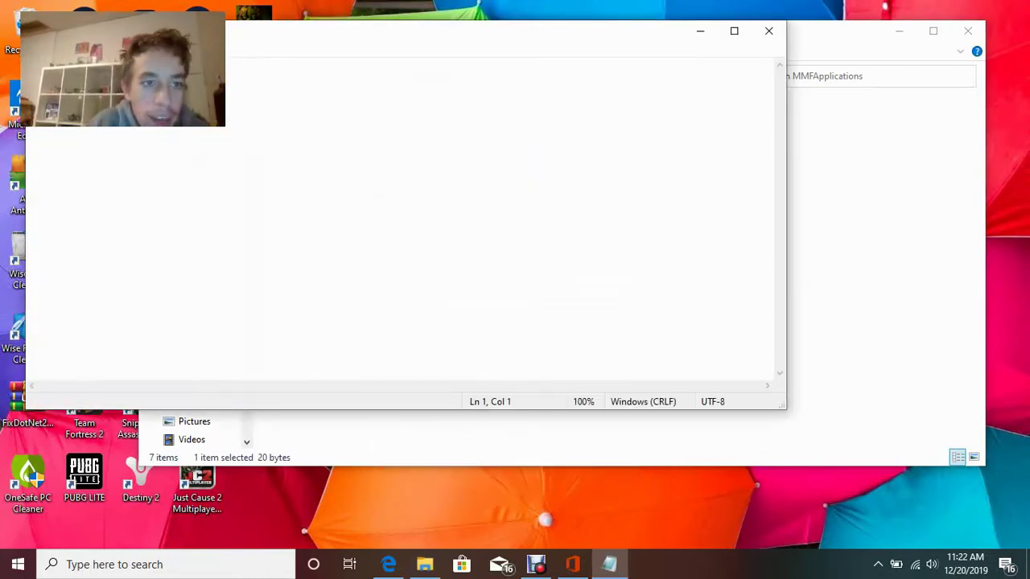
- Add the line beatgame=1 below level=5 in the freddy3 file
left_click(74, 80)
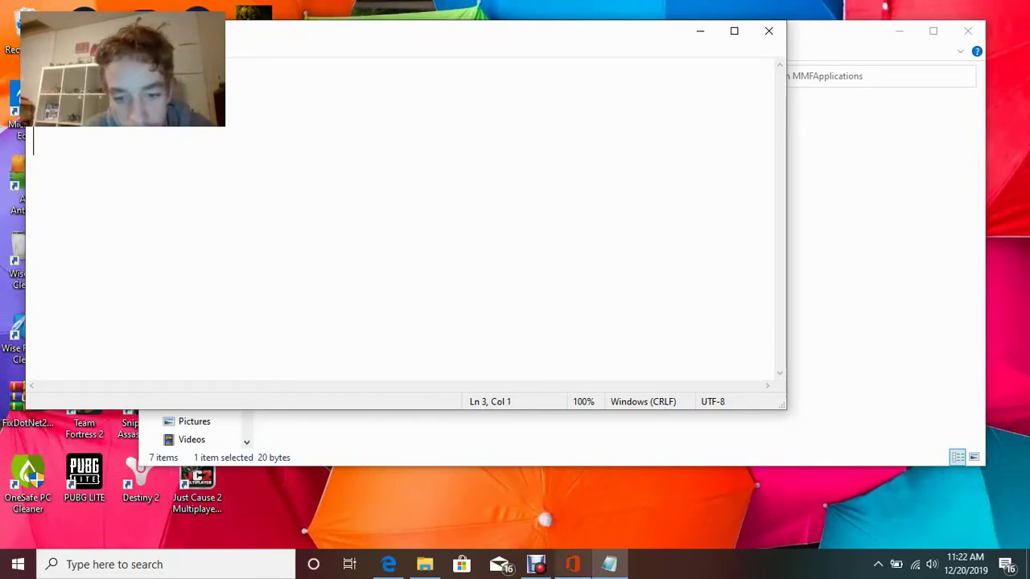
left_click(536, 564)
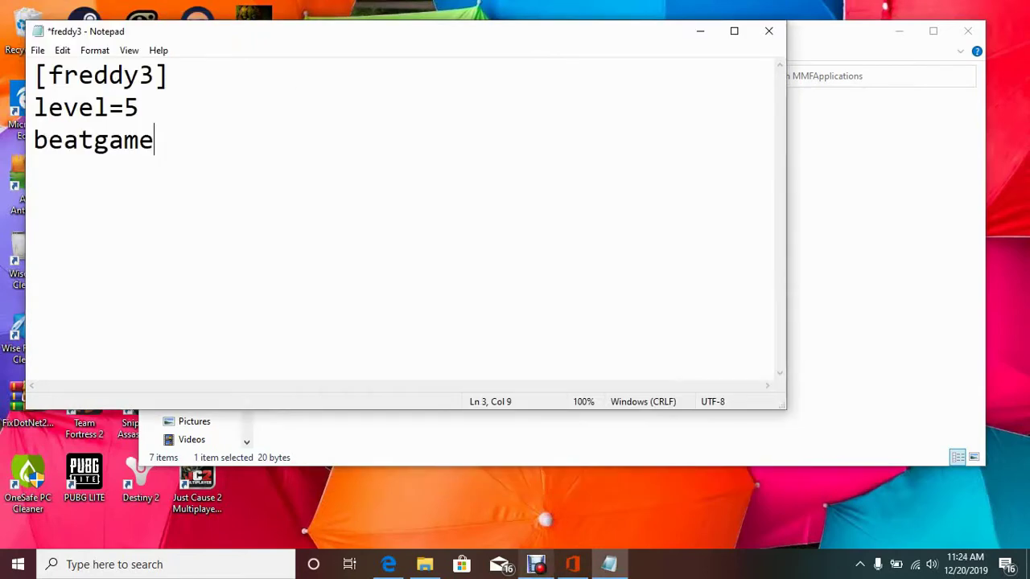
left_click(535, 564)
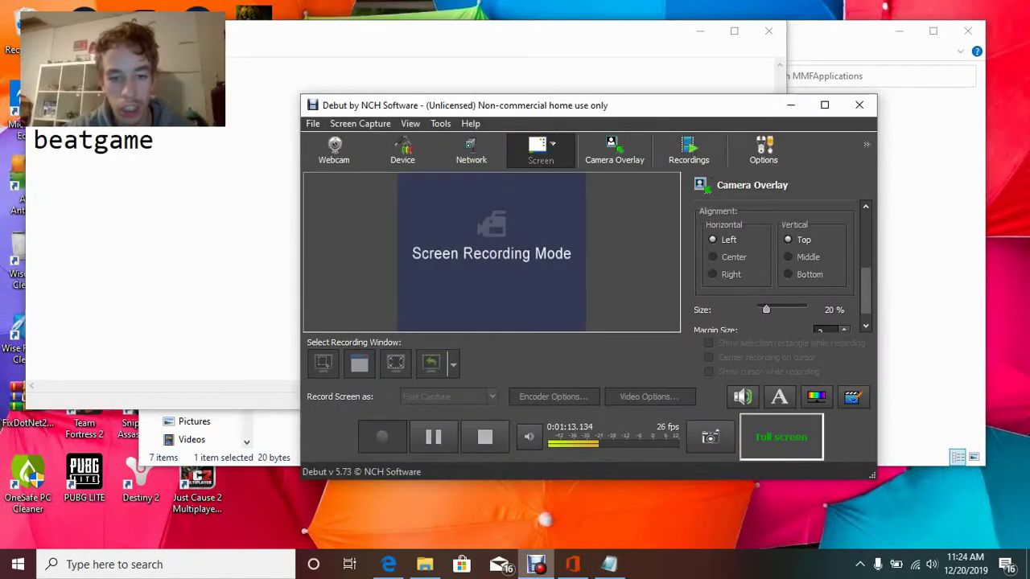
left_click(536, 564)
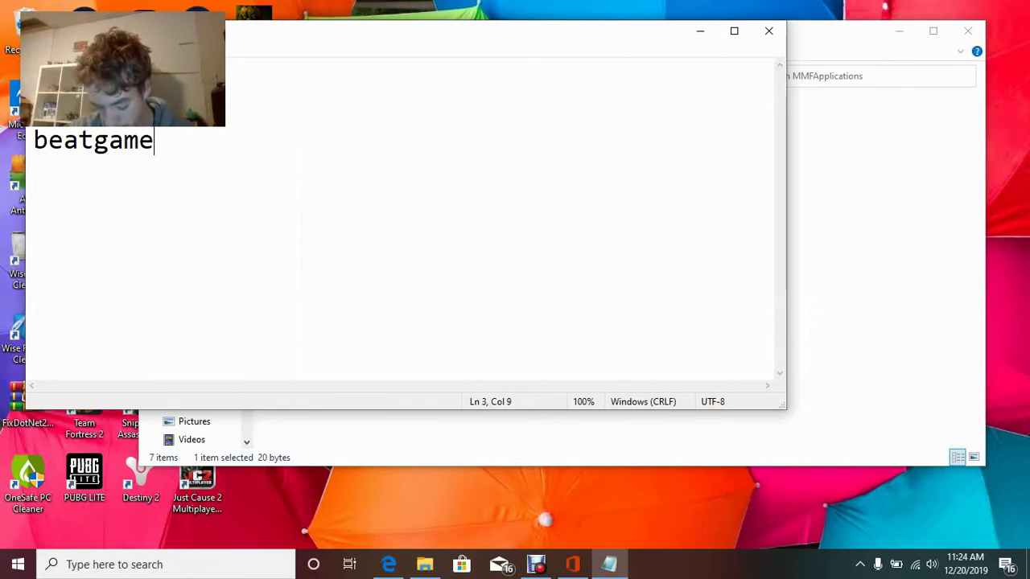
key("BackSpace")
type("=1")
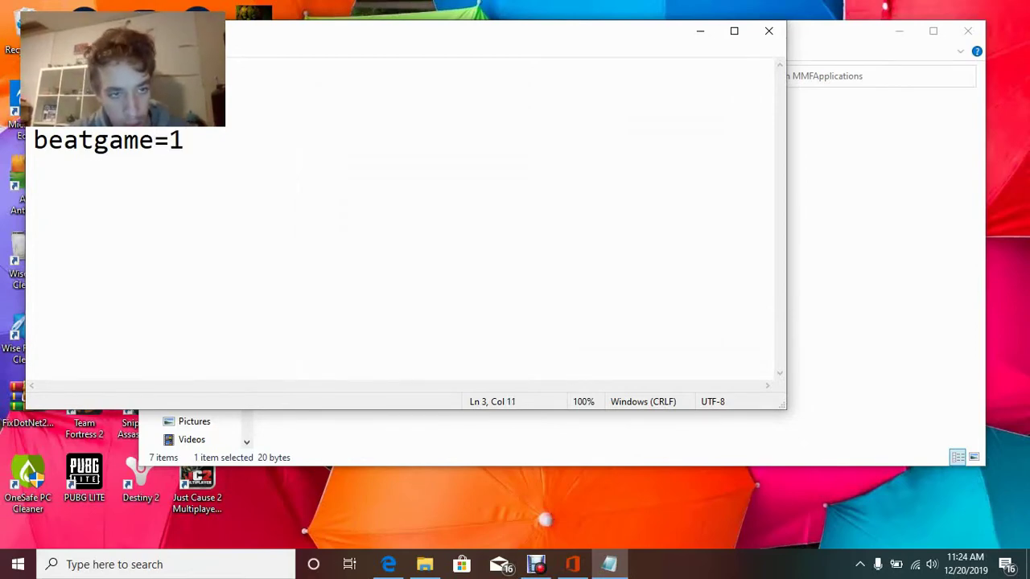
- Add the line beat6=1 below beatgame=1
key("Return")
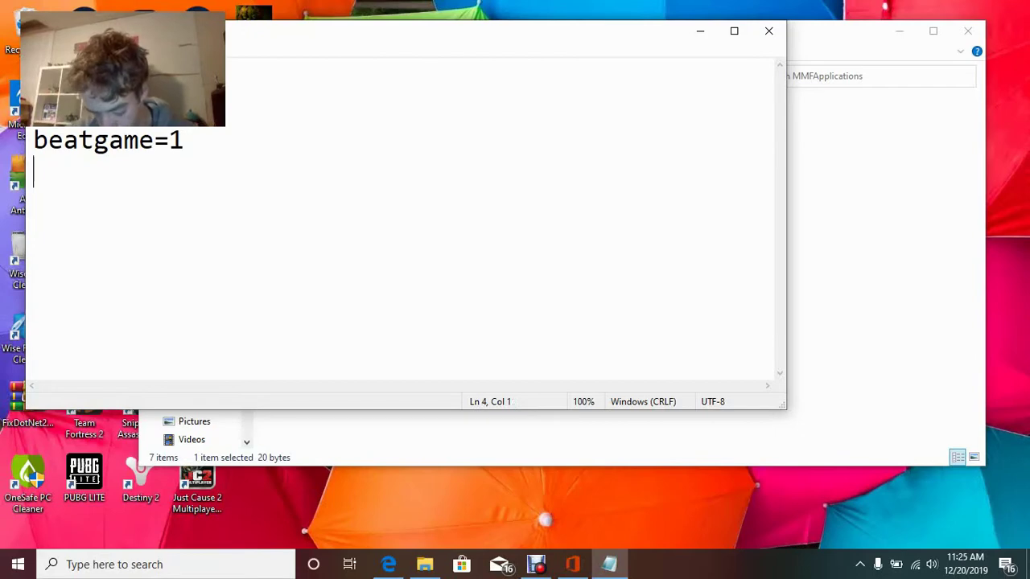
type("beat")
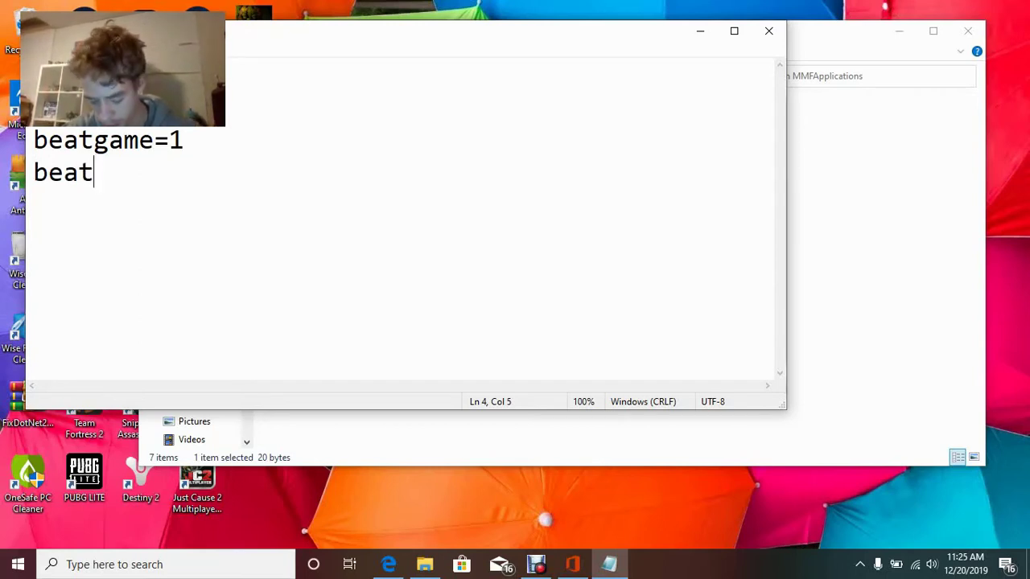
type("6+")
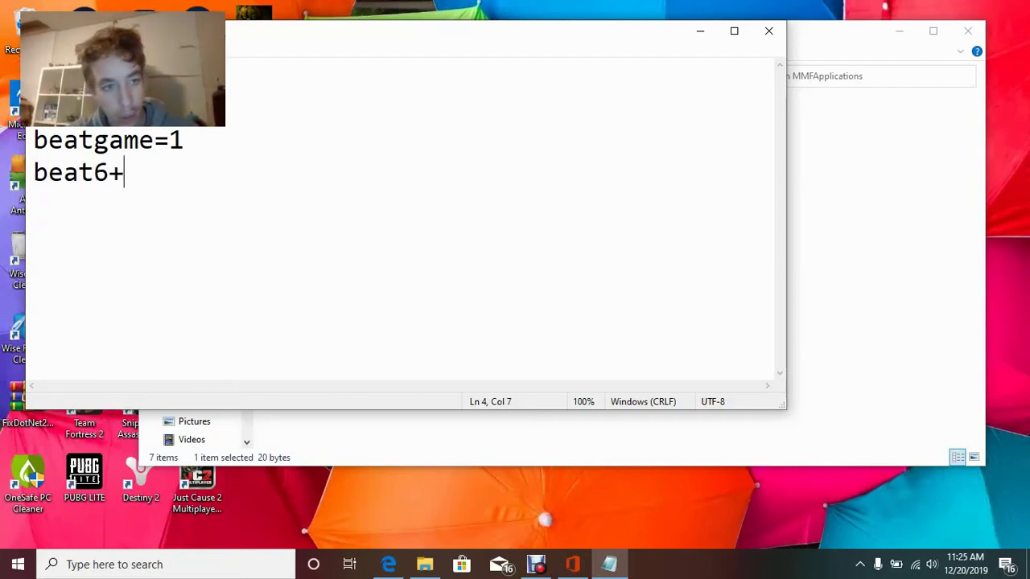
key("BackSpace")
type("=1")
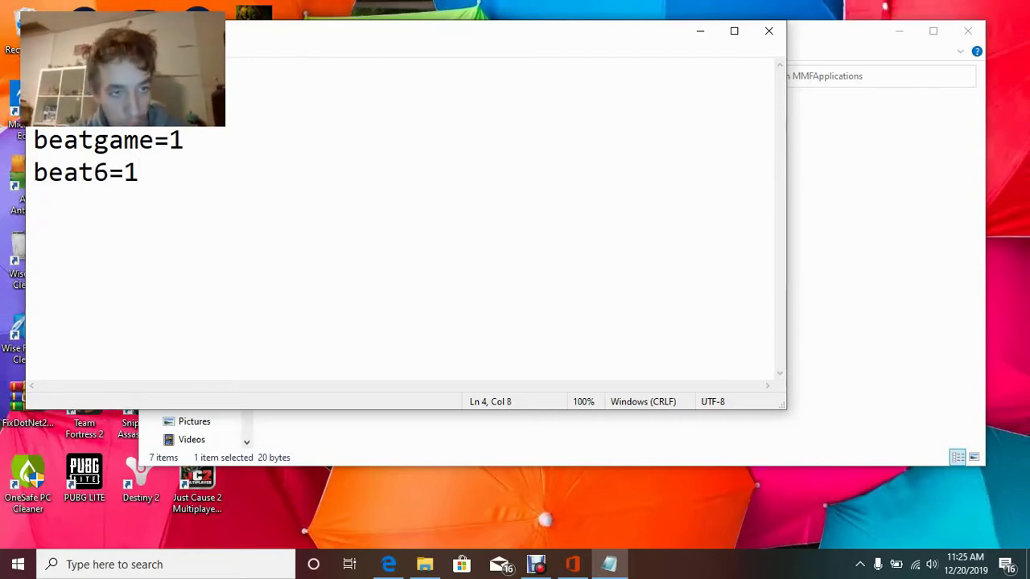
- Add the line beat7=1 below beat6=1
key("Return")
type("b")
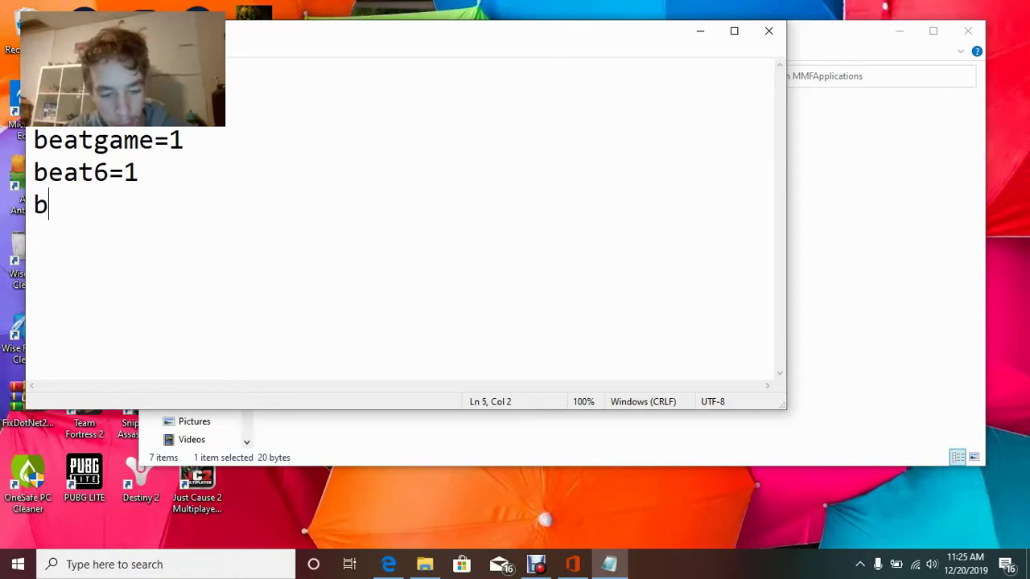
type("eat")
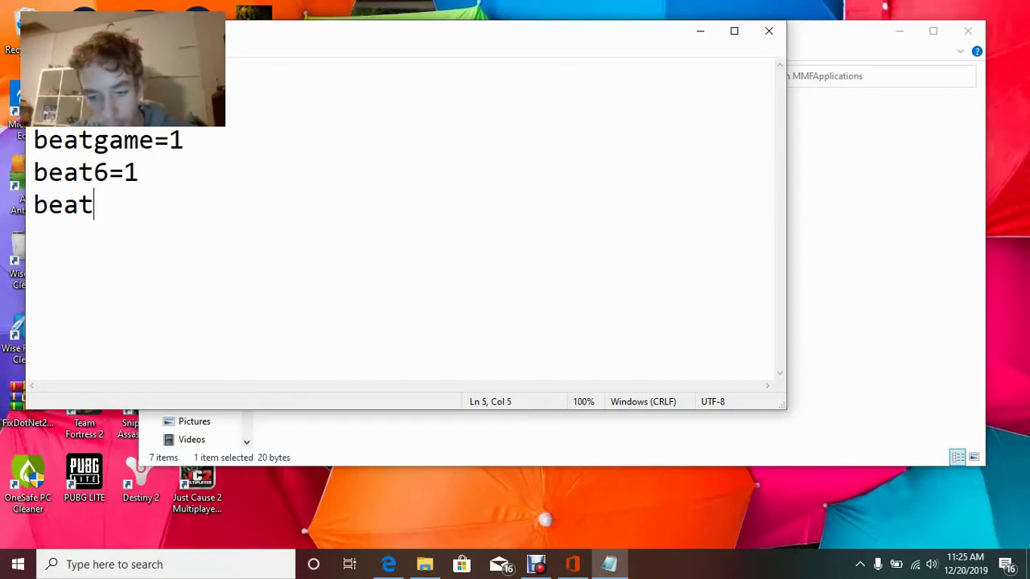
type("7")
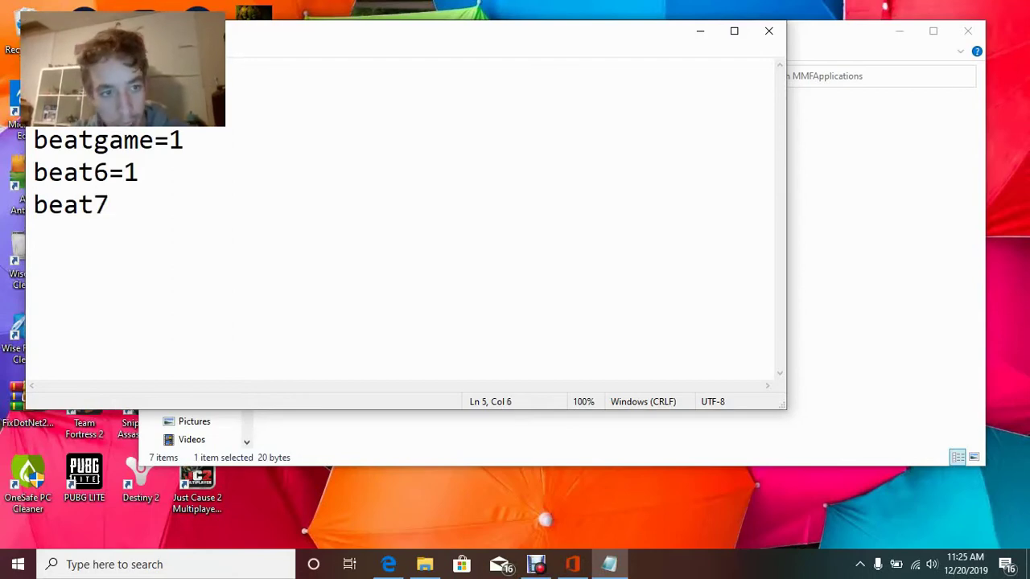
type("=1")
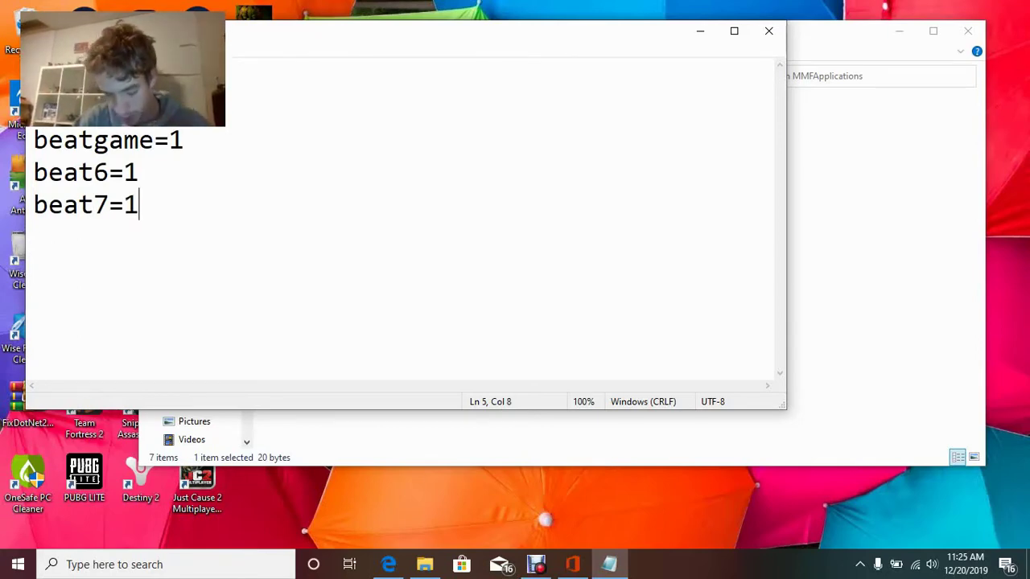
- Cut level=5 from the second line of the file and remove the empty line left behind
left_click(139, 172)
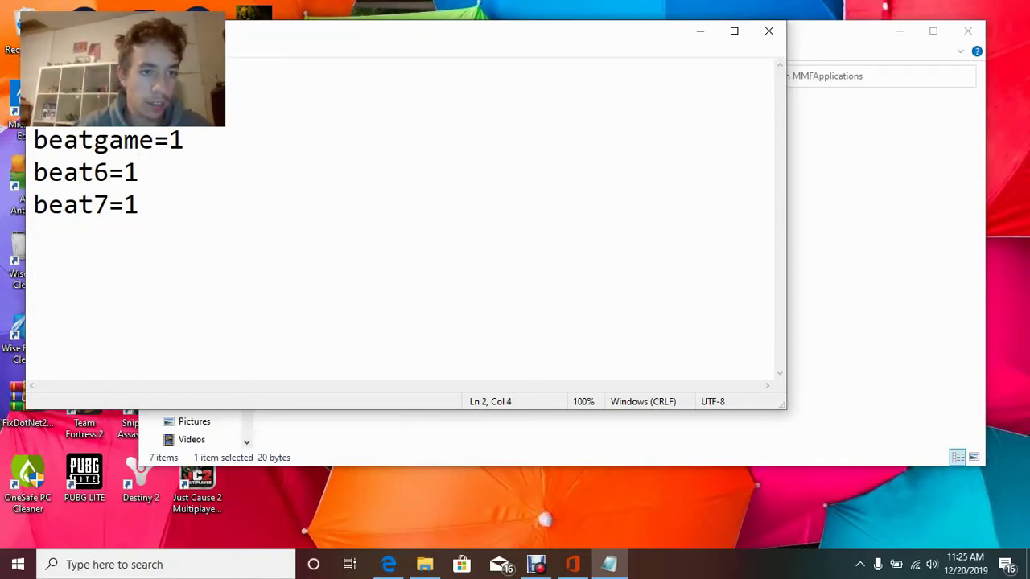
key("Left")
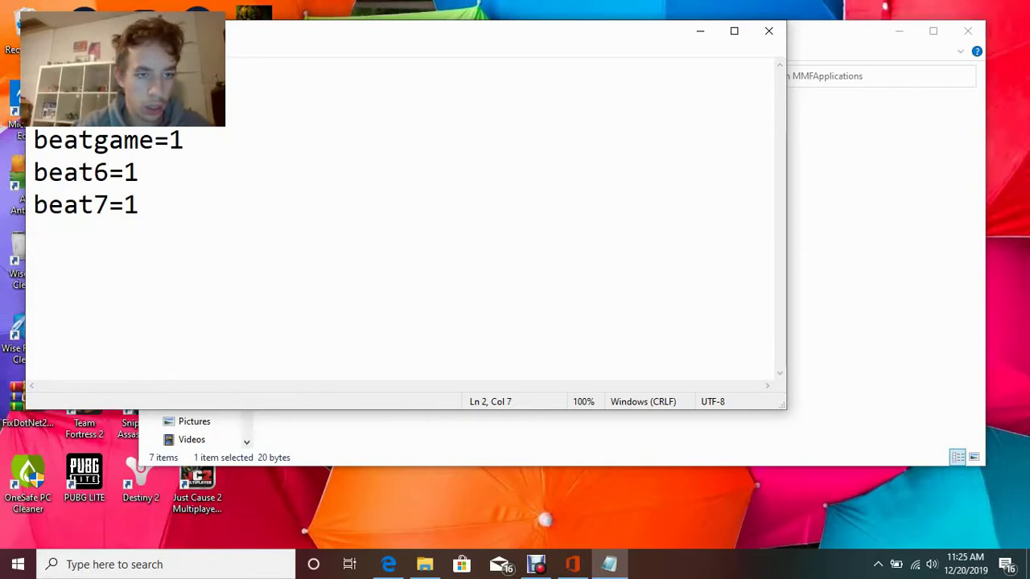
key("shift+Down")
key("shift+Up")
key("Right")
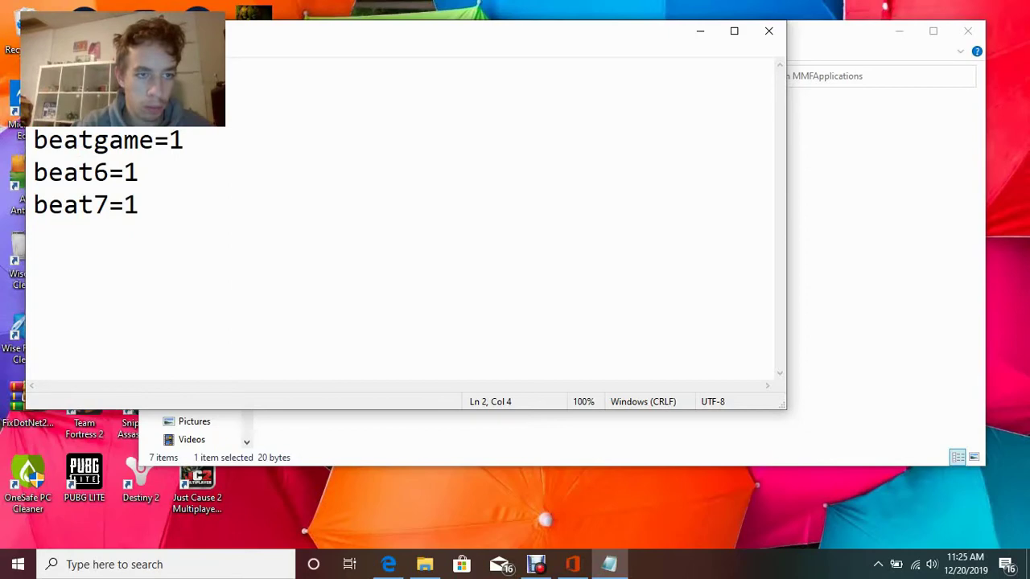
key("End")
right_click(76, 109)
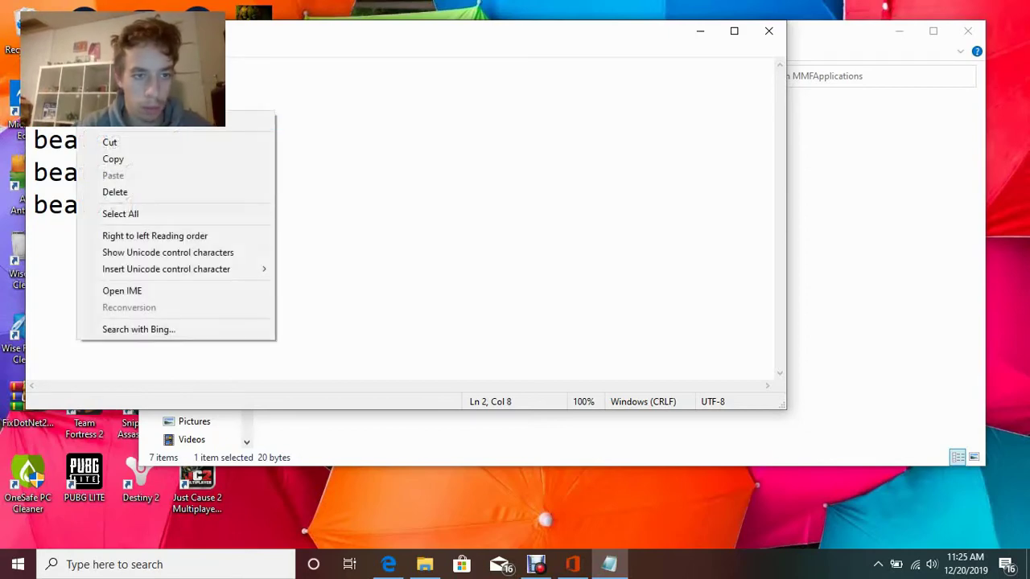
left_click(104, 140)
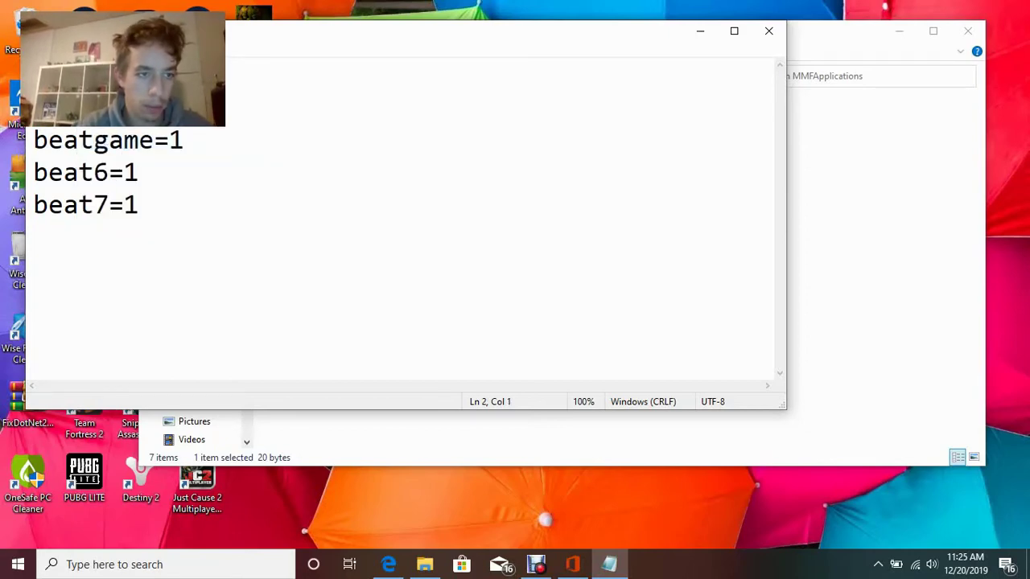
key("Delete")
- Paste level=5 on its own line below beat7=1
key("Down")
key("Down")
key("Down")
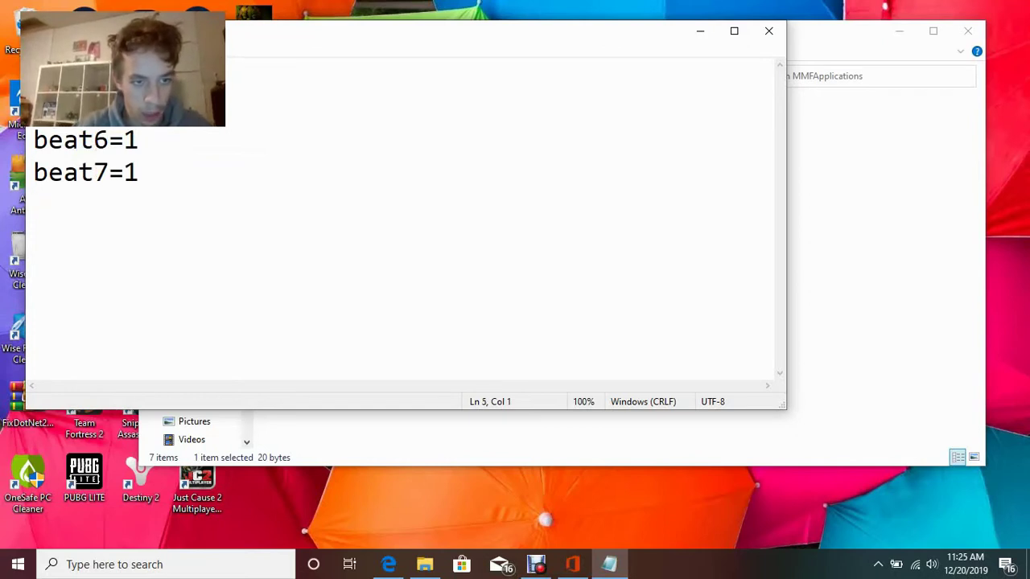
right_click(37, 215)
left_click(69, 280)
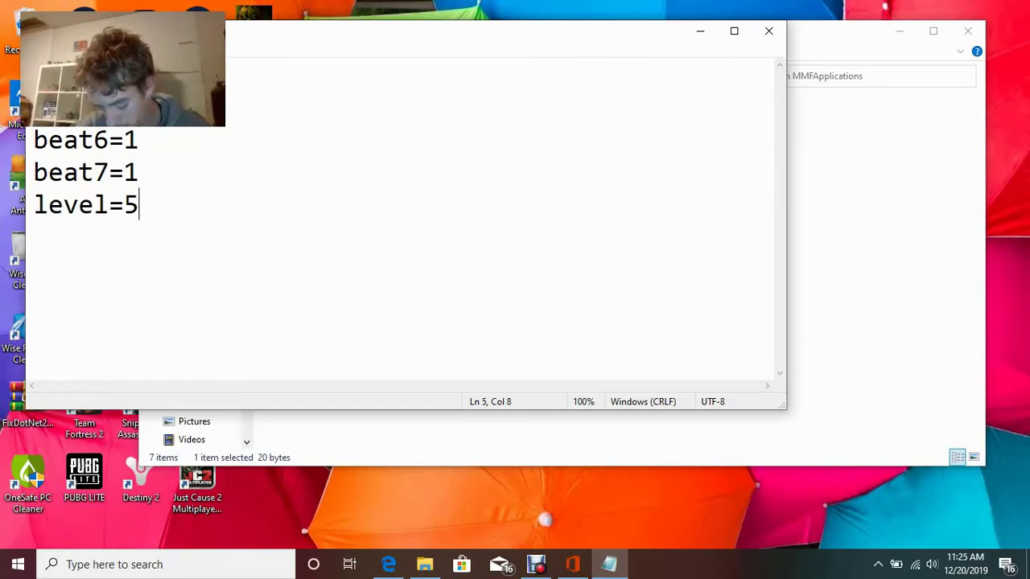
- Add the lines bb=1 and cake=1 below level=5
key("Return")
type("b")
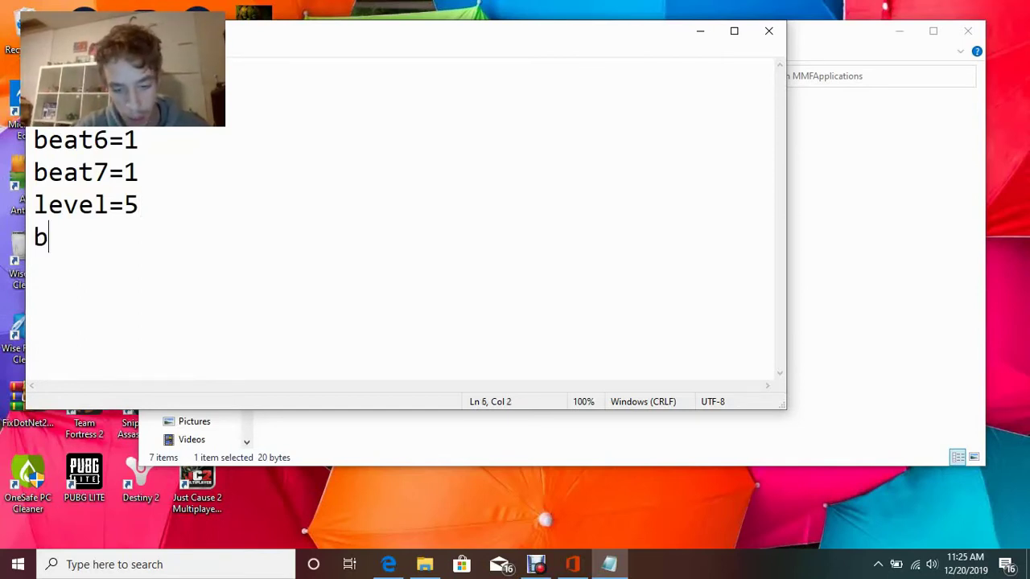
type("b=")
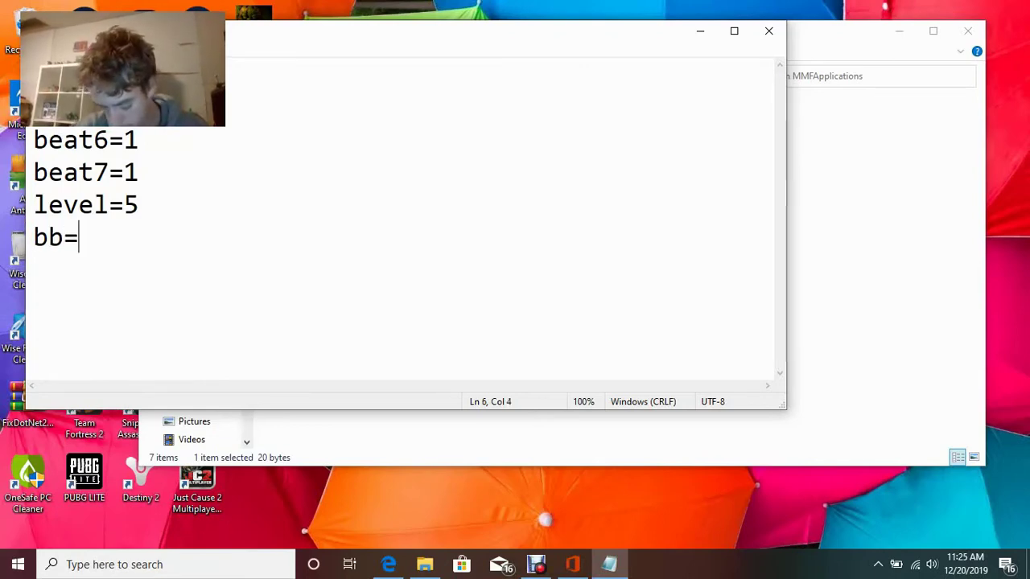
type("1")
key("Return")
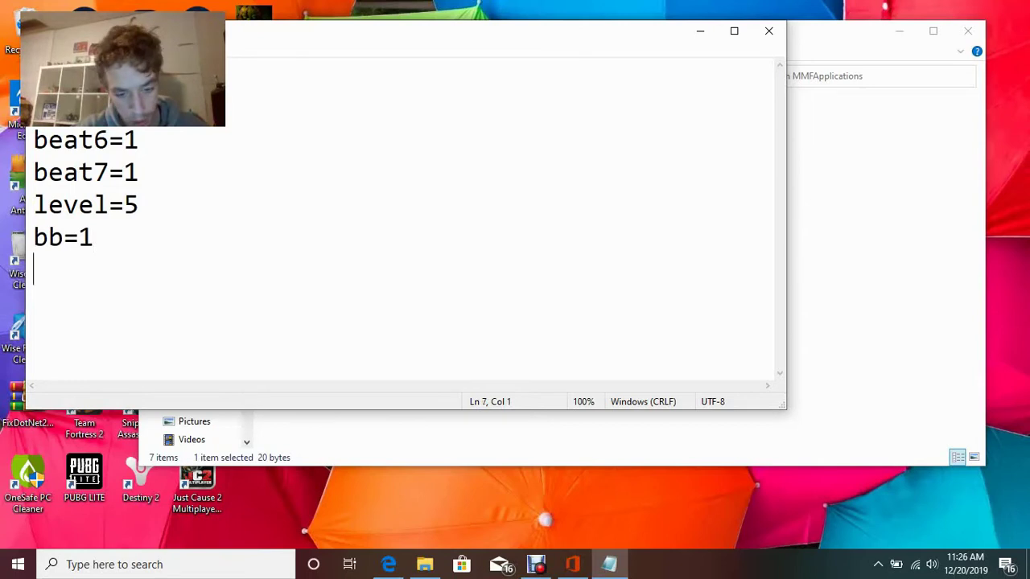
type("cake")
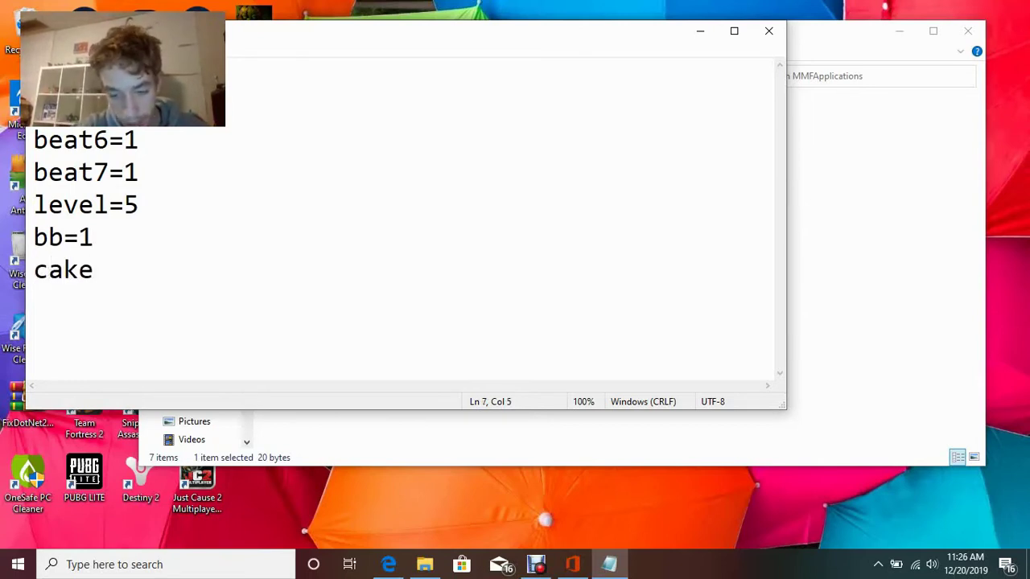
type("=1")
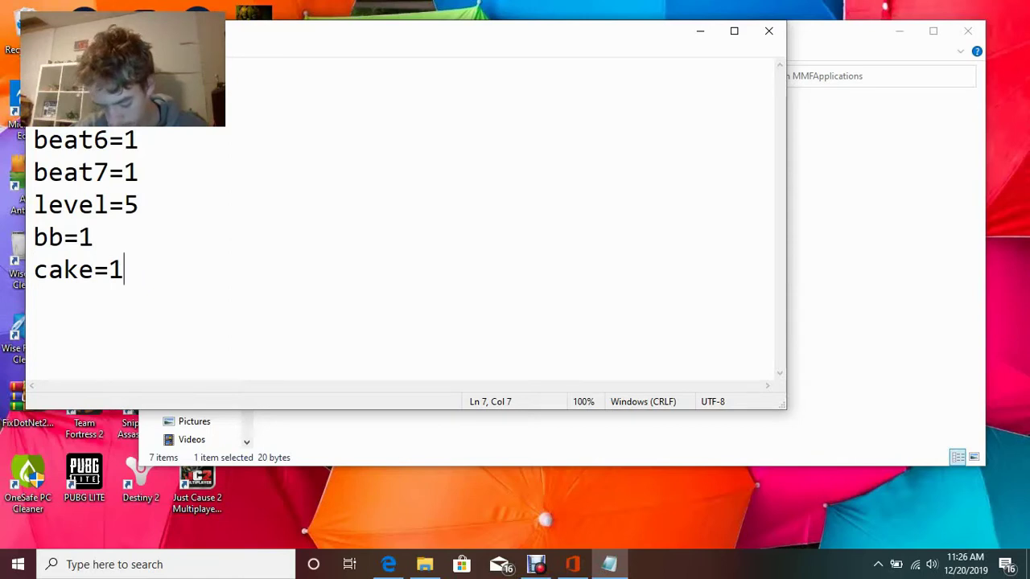
key("Return")
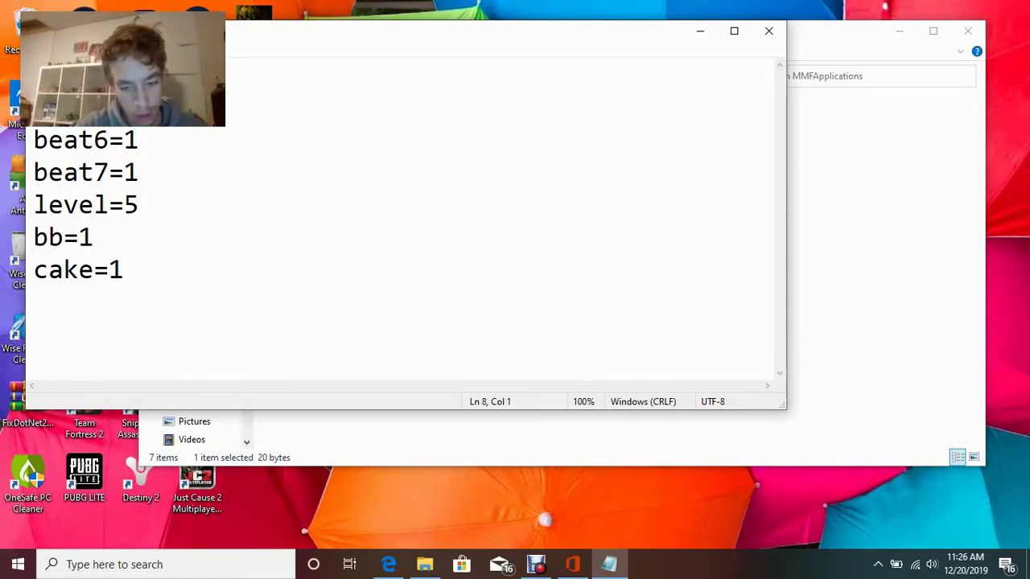
- Add five lines below cake=1, one each for k1=1, k2=1, k3=1, k4=1 and k5=1
type("k1=1")
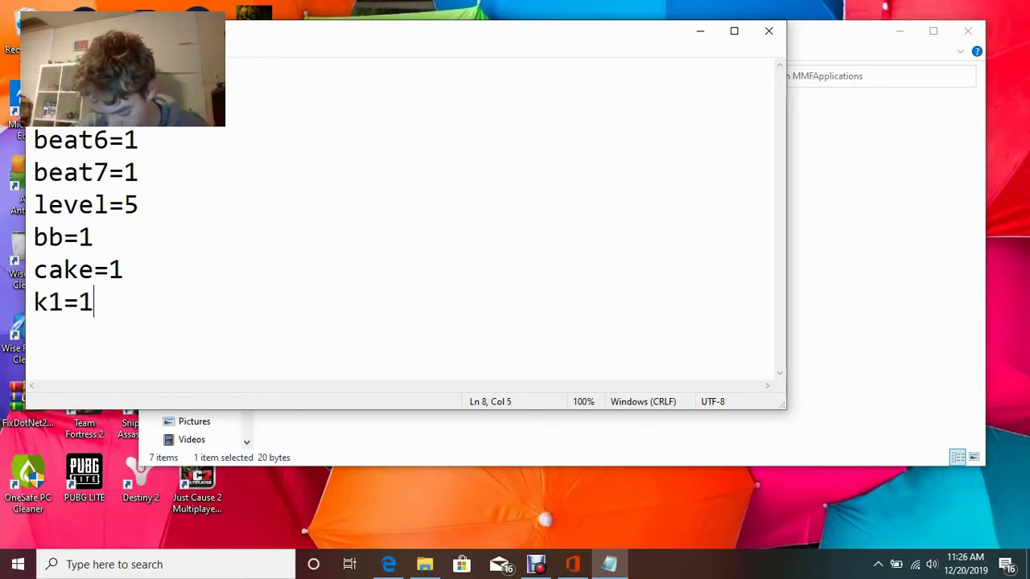
key("Return")
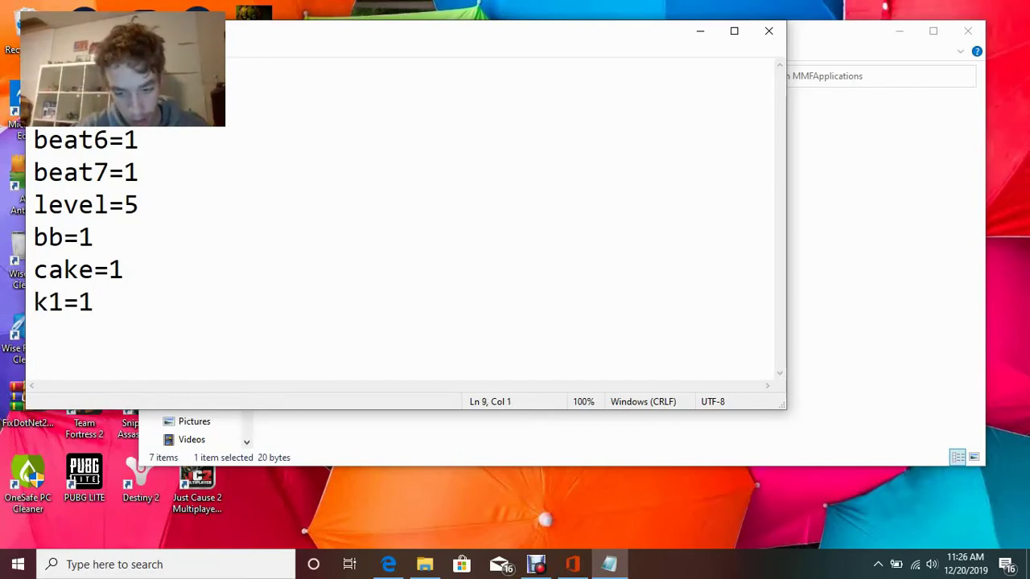
type("k2=1")
key("Return")
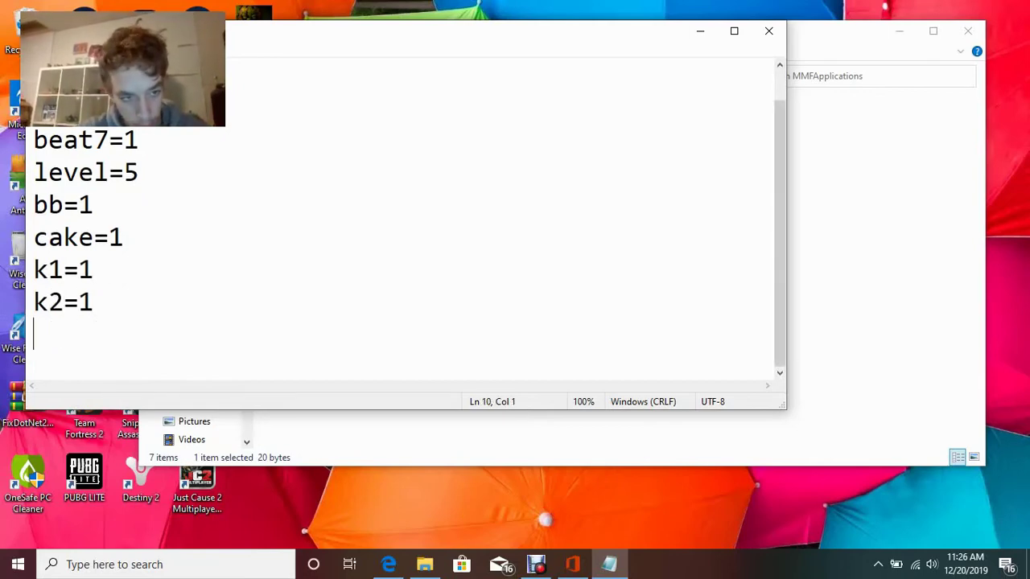
type("k3")
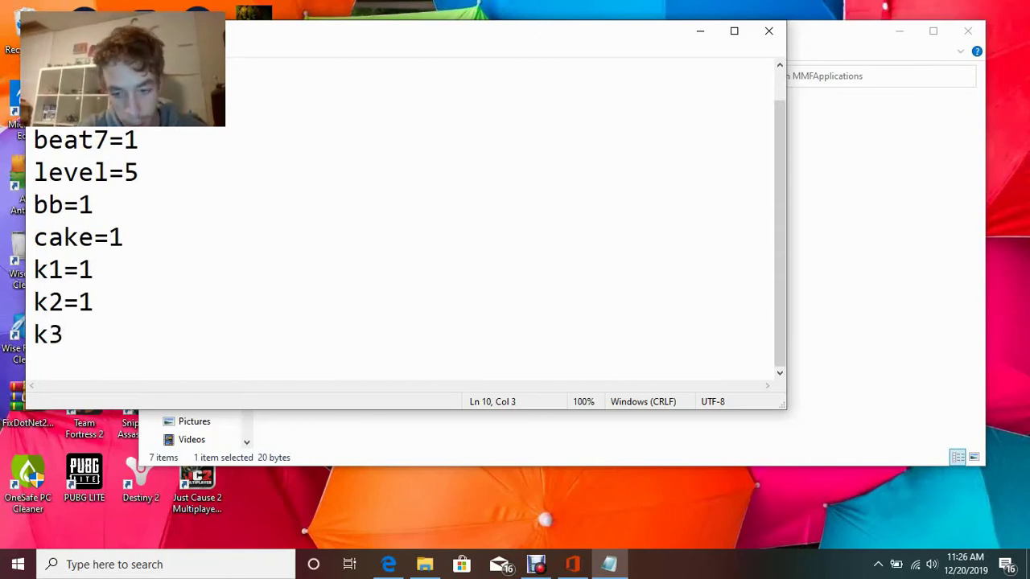
type("=1")
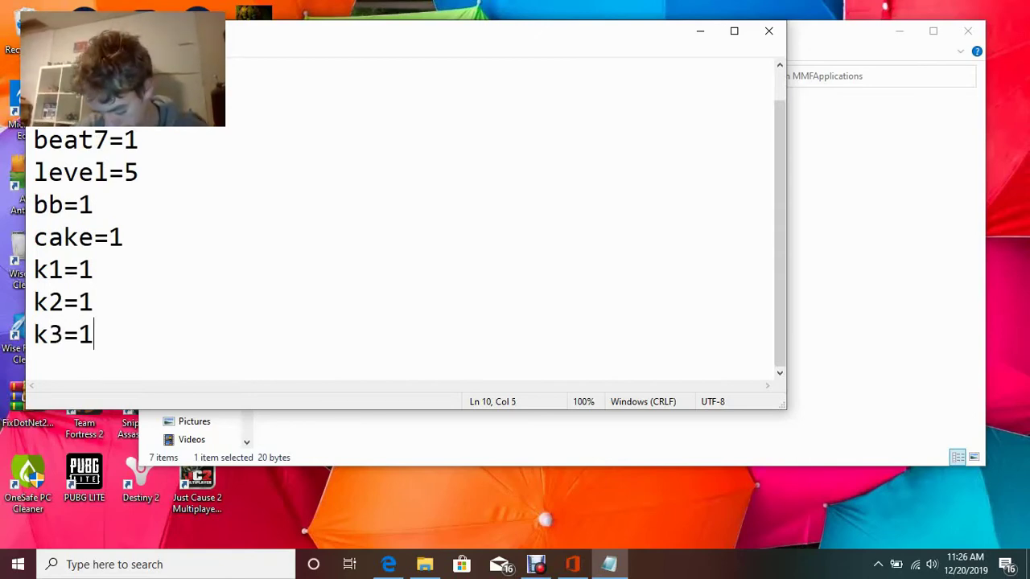
key("Return")
type("k")
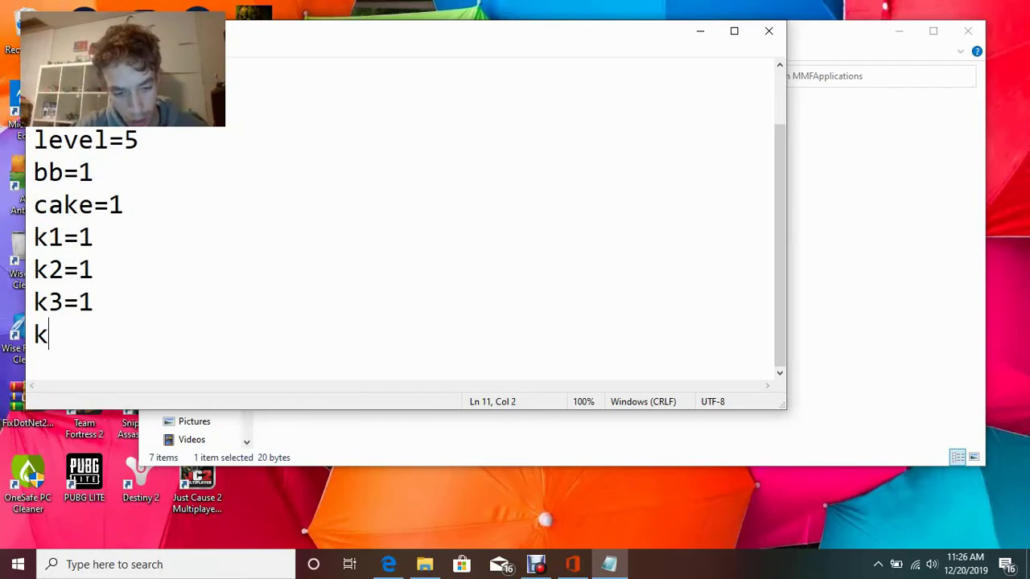
type("4=1")
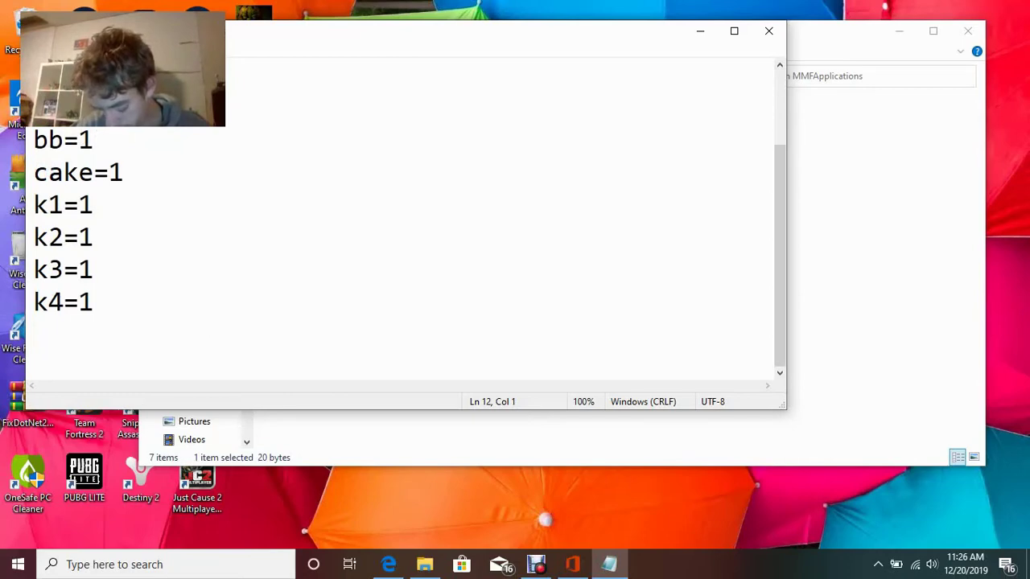
type("k")
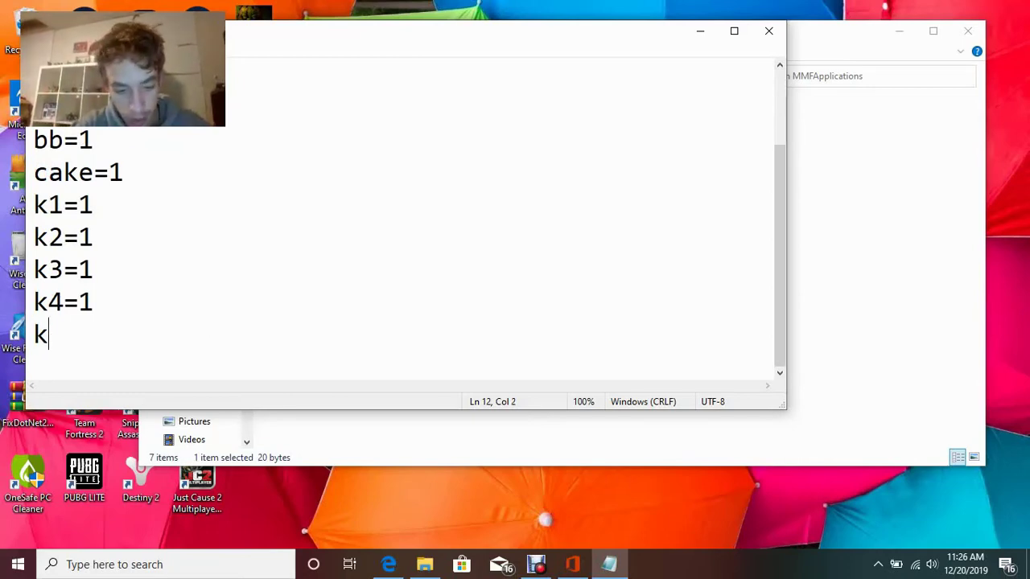
type("5=1")
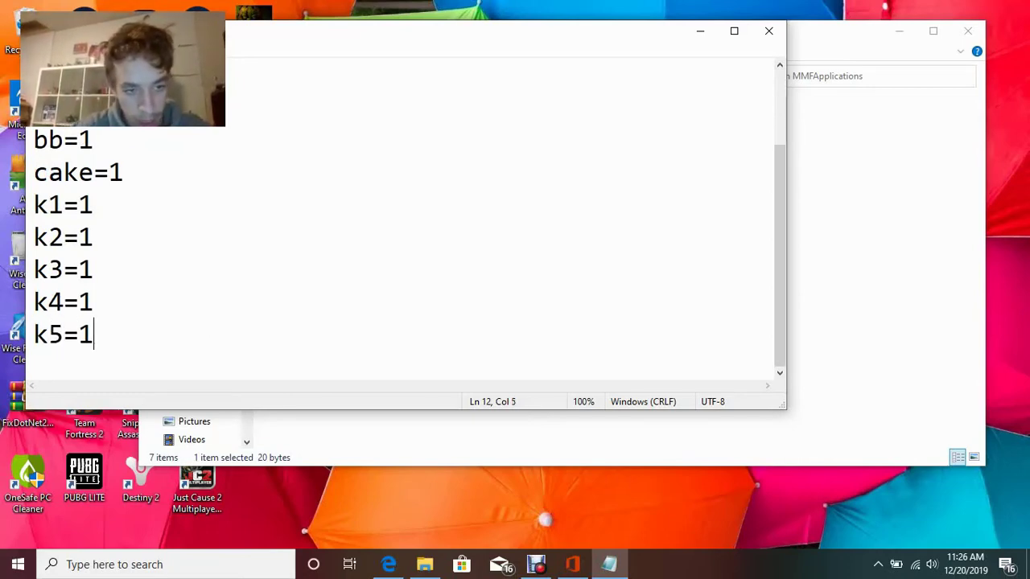
key("Return")
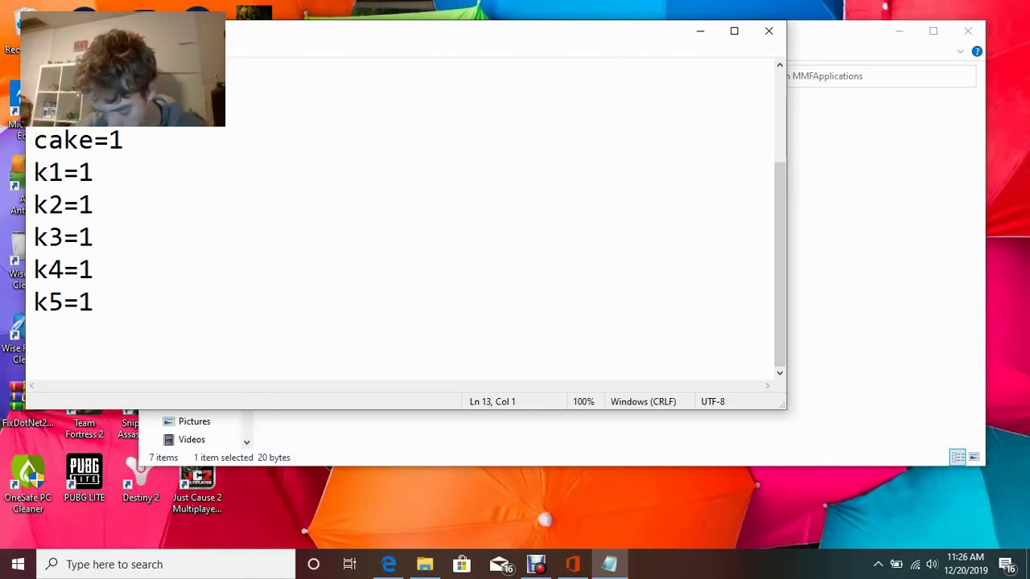
- Add the line cine=2 below k5=1 and start a new line after it
type("cine")
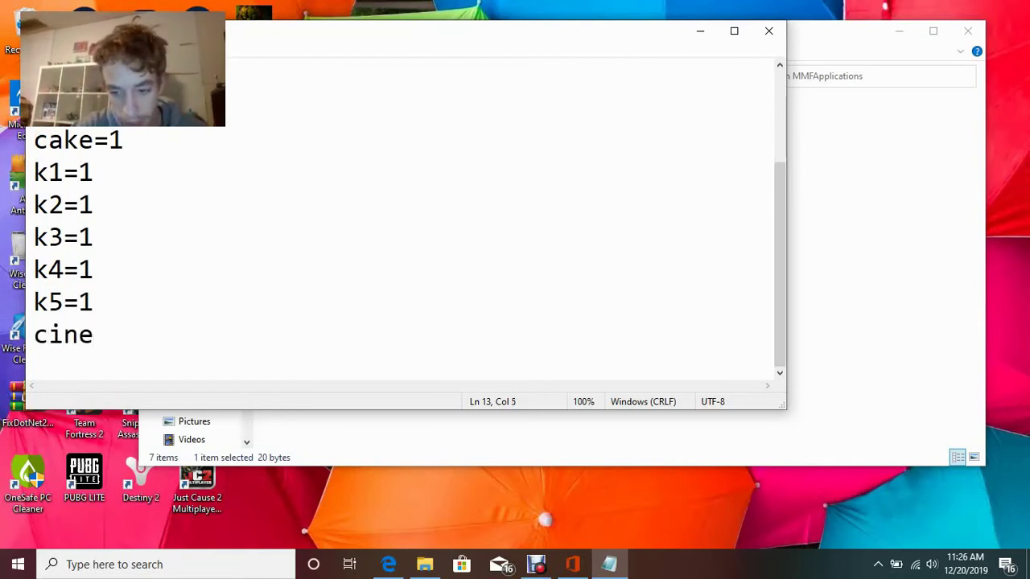
type("=")
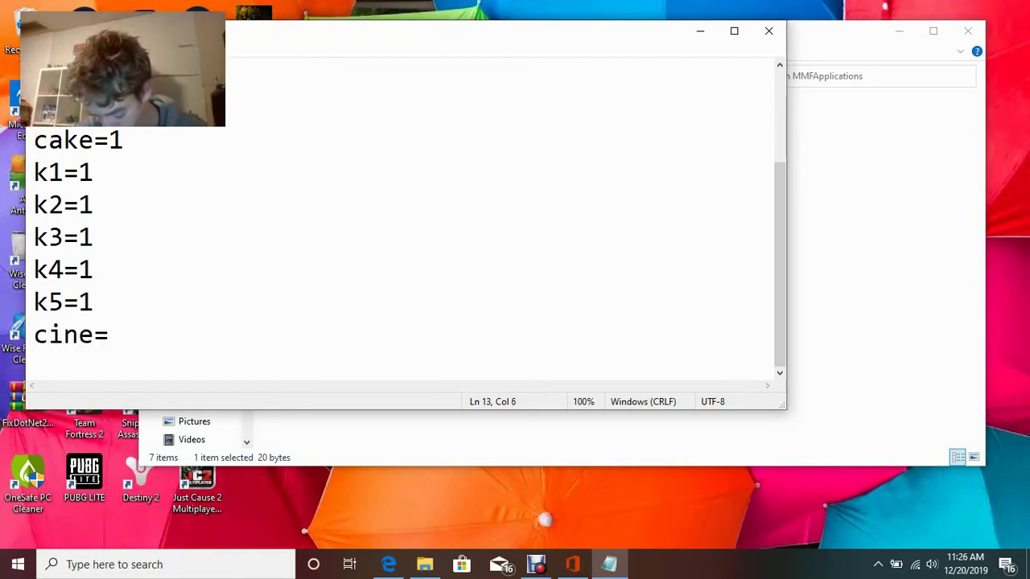
type("2")
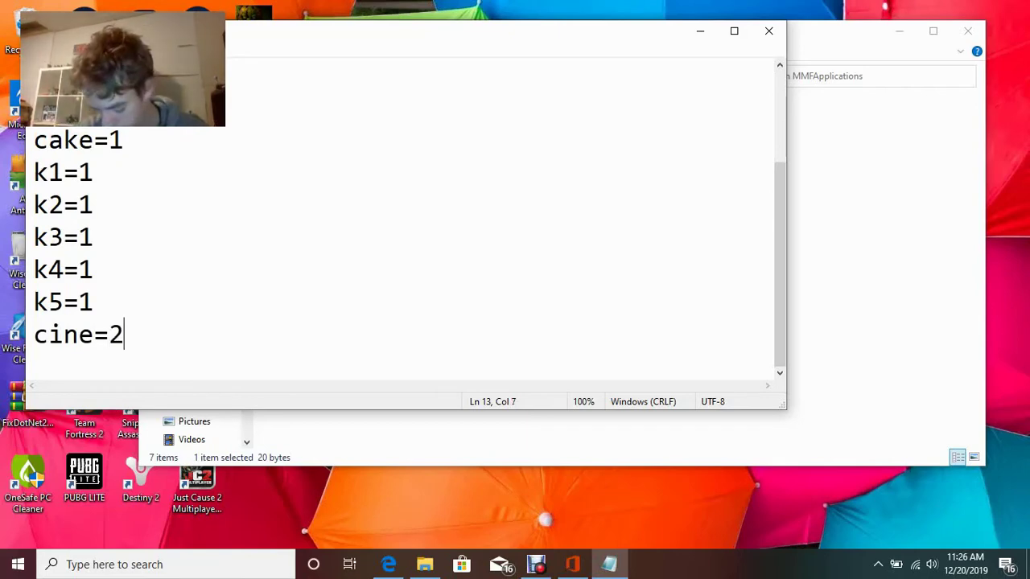
key("Return")
type("fa")
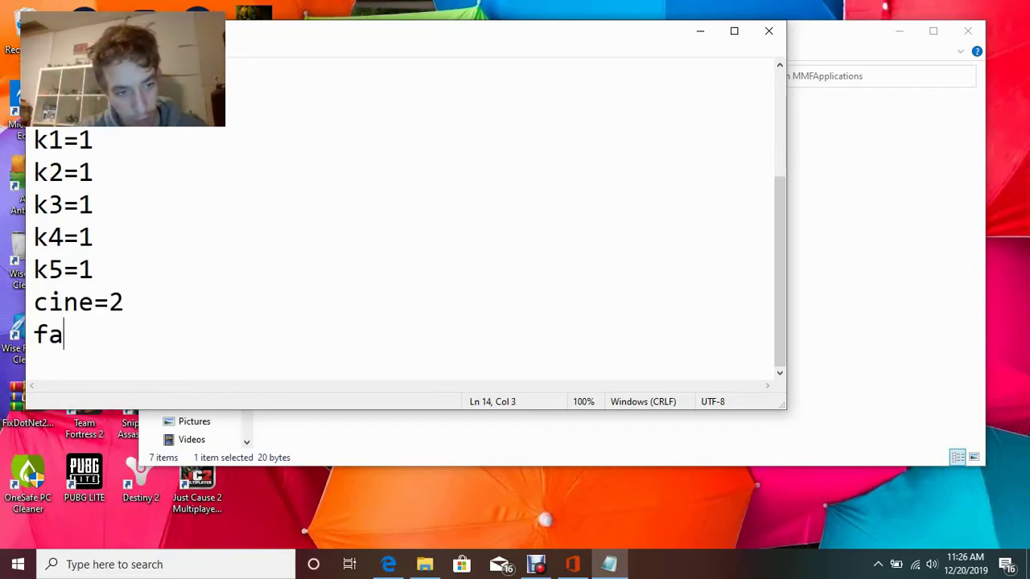
type("st=")
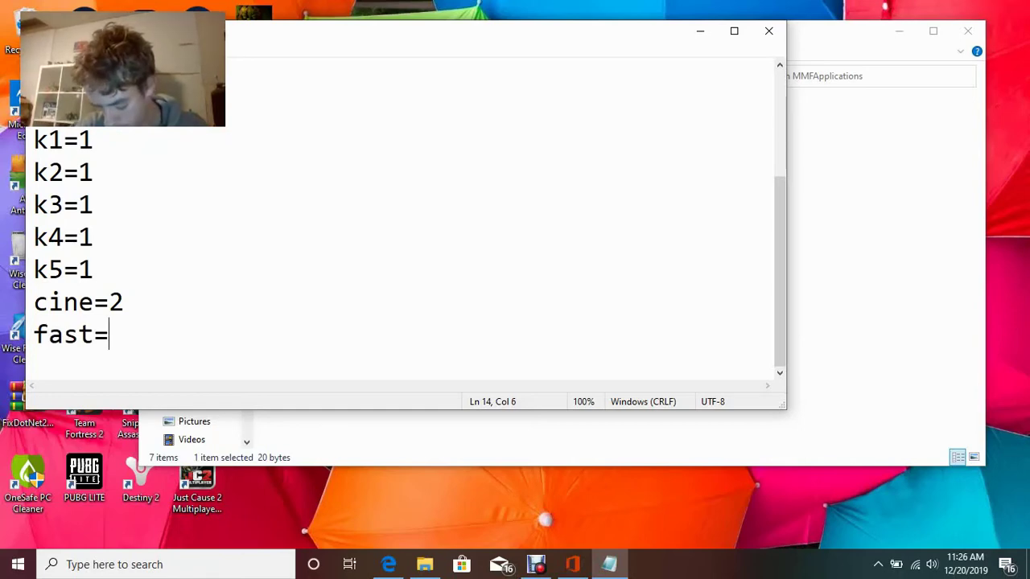
key("BackSpace")
key("BackSpace")
key("BackSpace")
key("BackSpace")
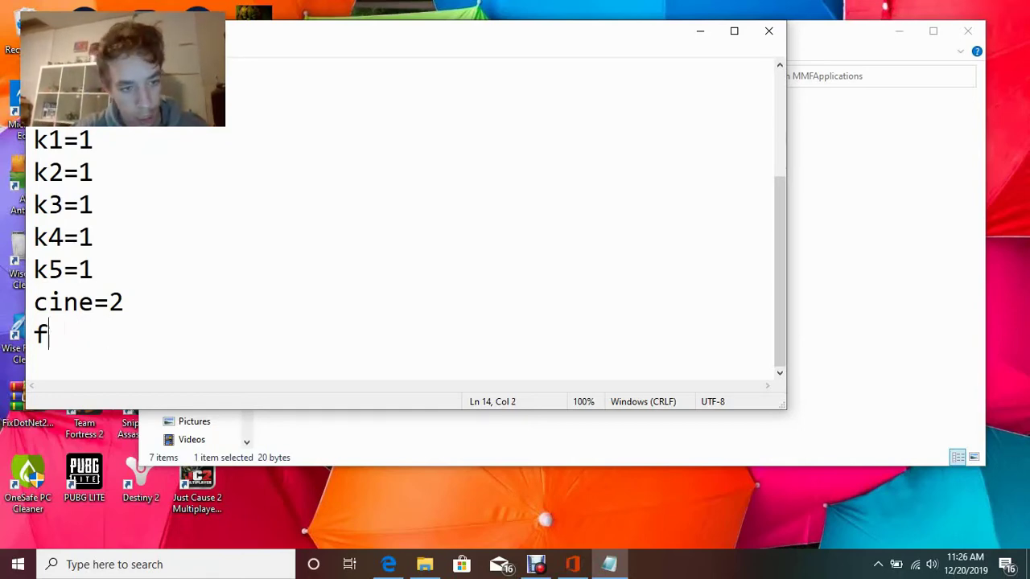
key("BackSpace")
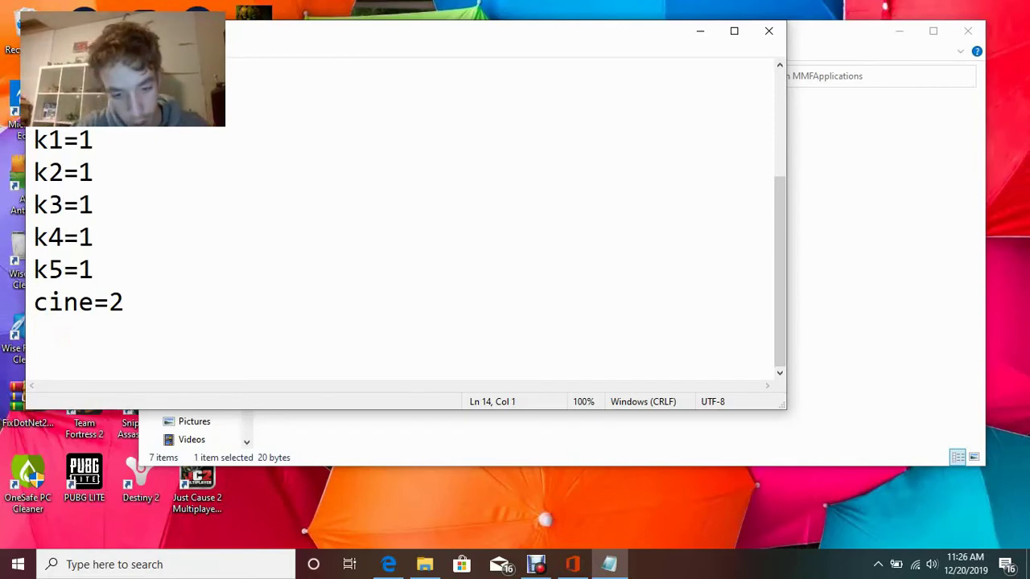
- Add the lines goodend=1 and fast=0 below cine=2
type("goo")
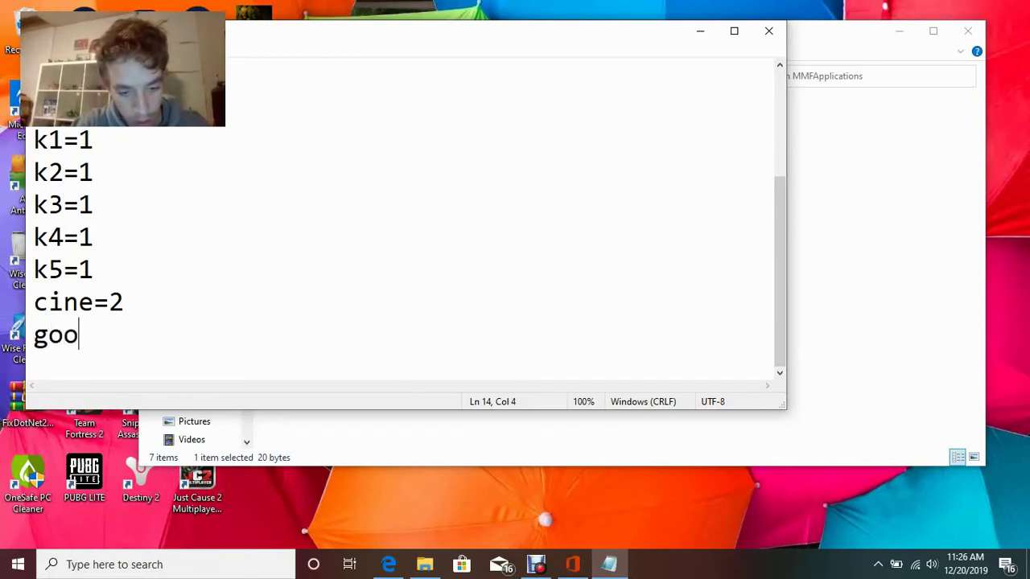
type("dend=1")
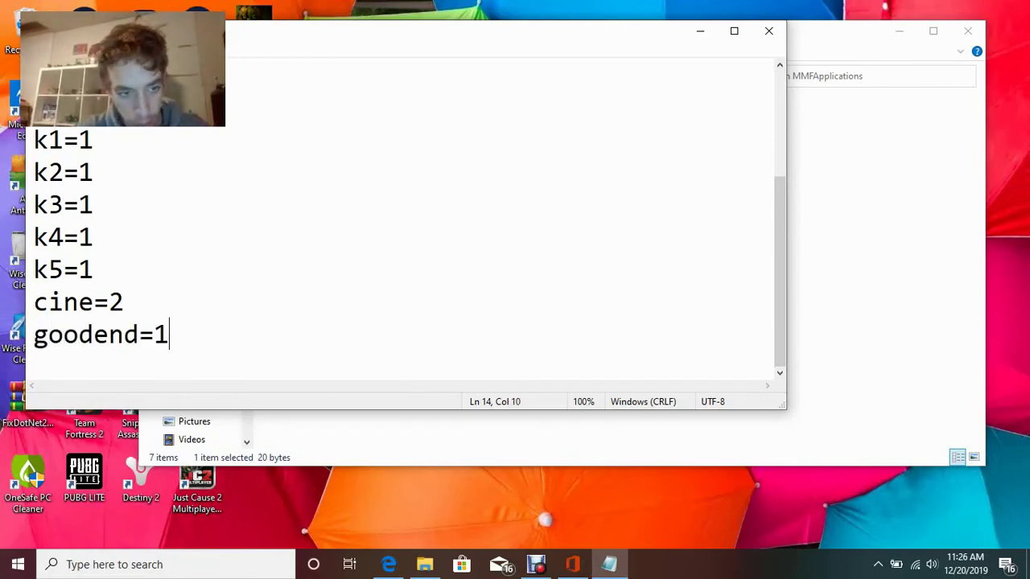
key("Return")
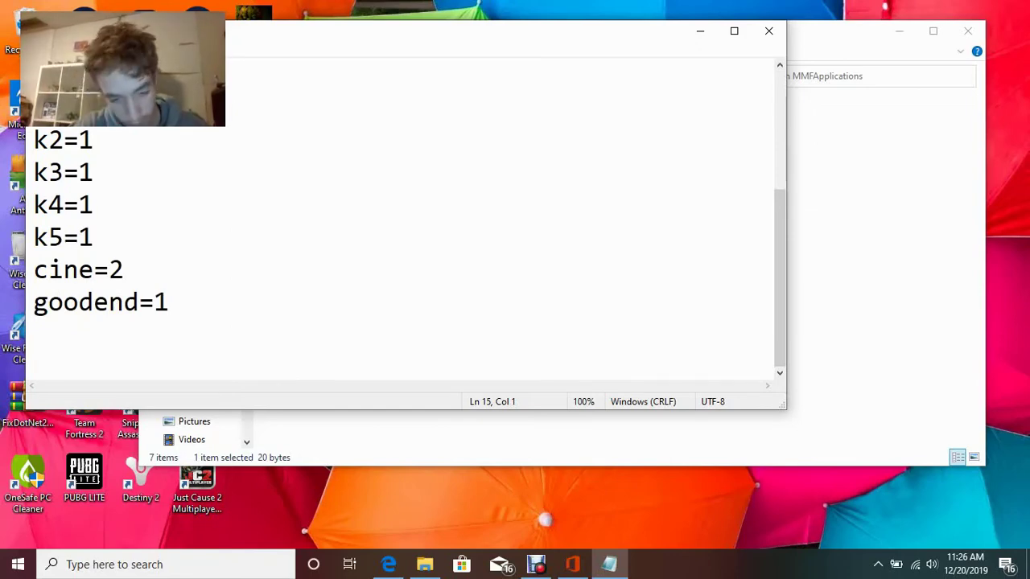
type("fast=")
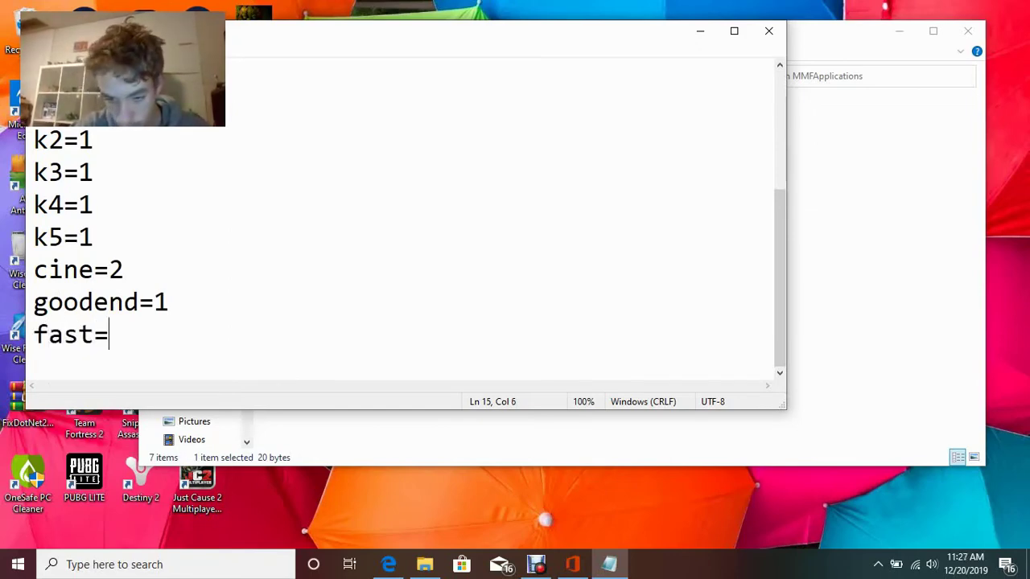
type("0")
key("Return")
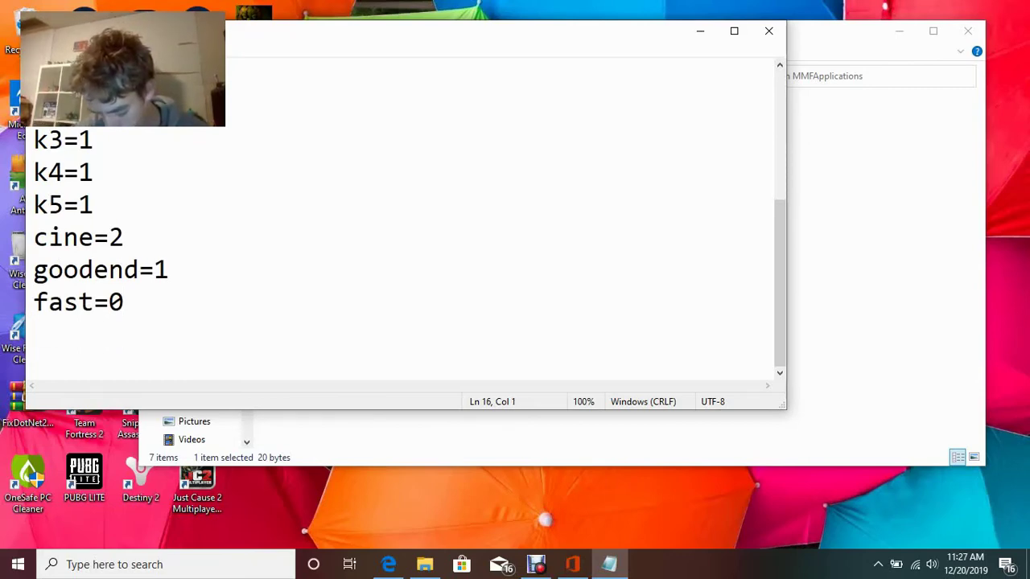
- Add the line nocams=1 below fast=0 and start a new line after it
type("noc")
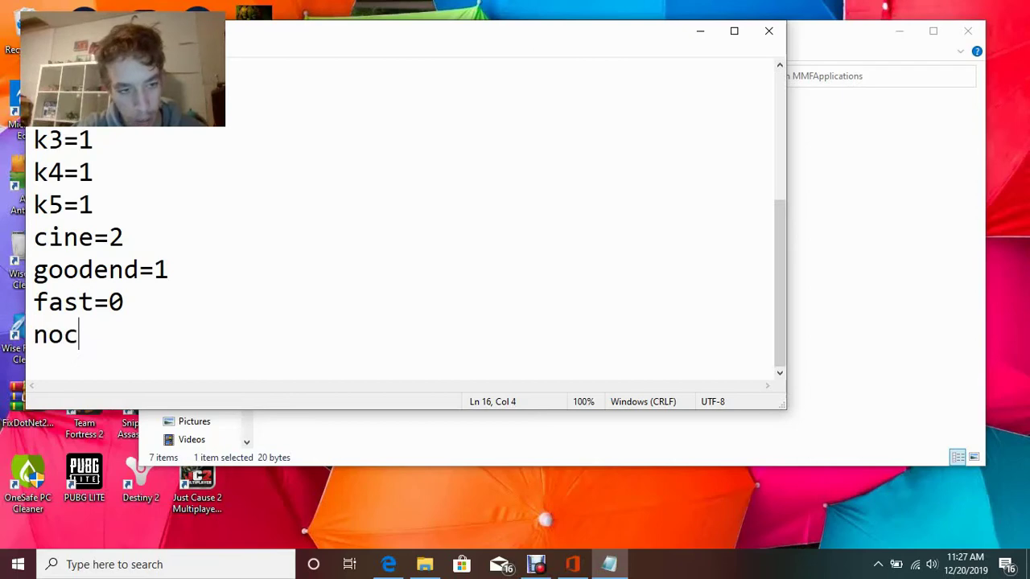
type("am")
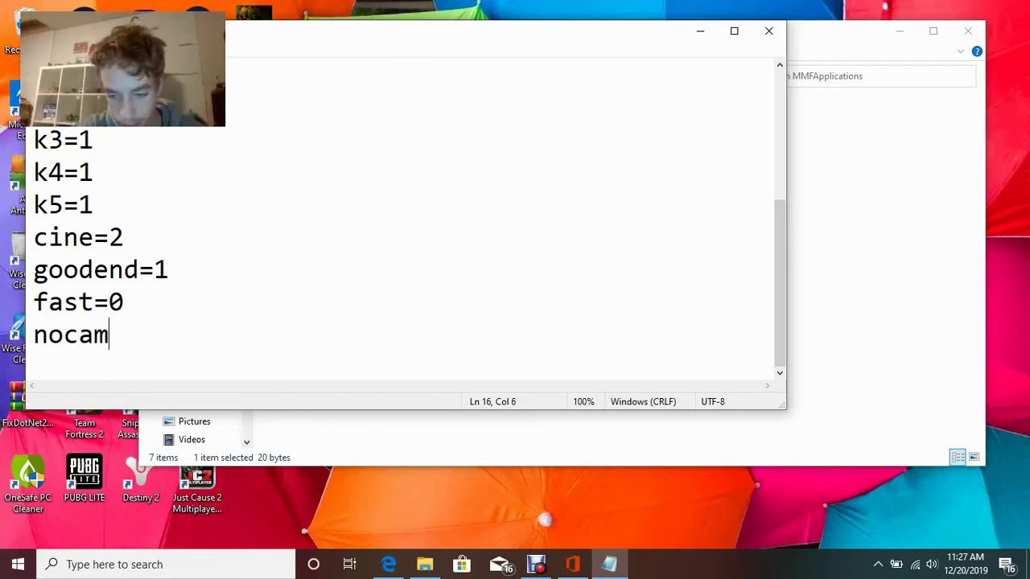
type("s=1")
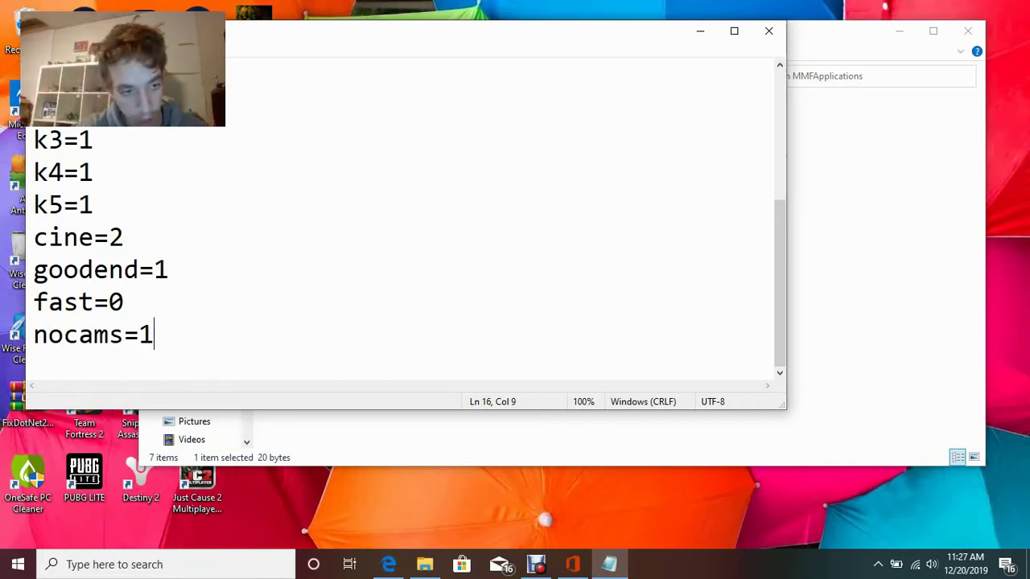
key("Return")
- Add the line hyper=0 below nocams=1 and start a new line after it
type("hype")
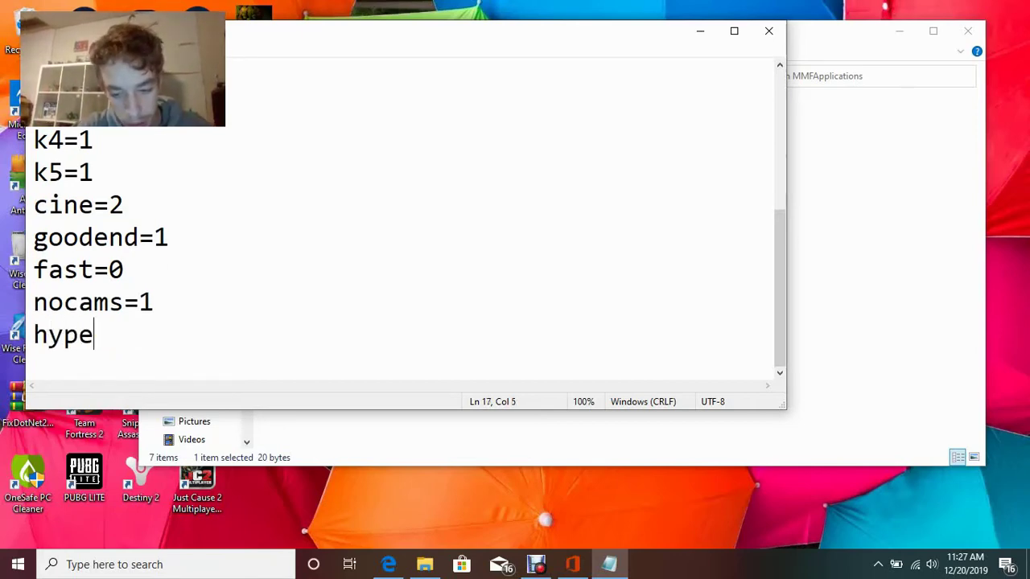
type("=0")
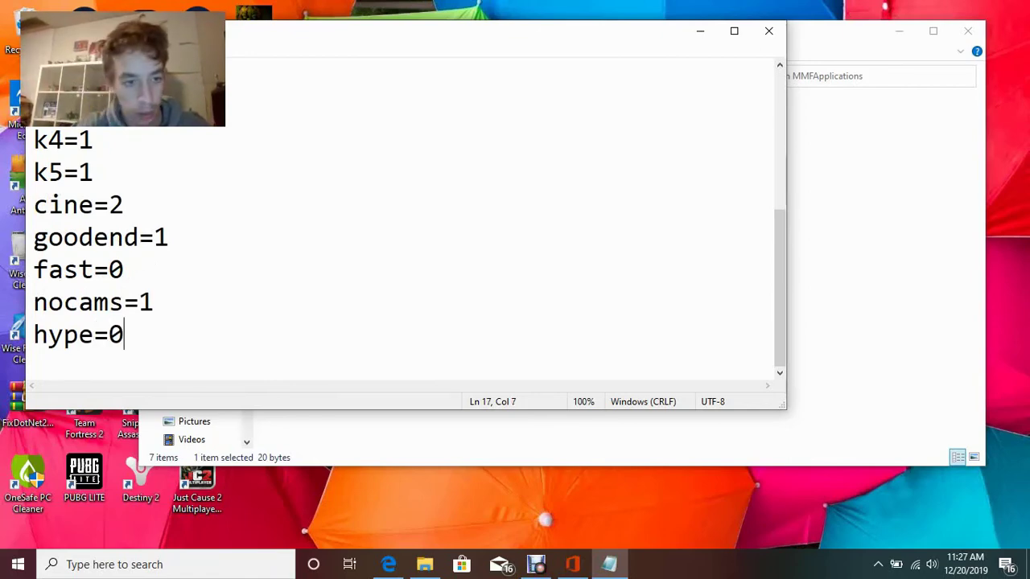
key("BackSpace")
key("BackSpace")
type("r=0")
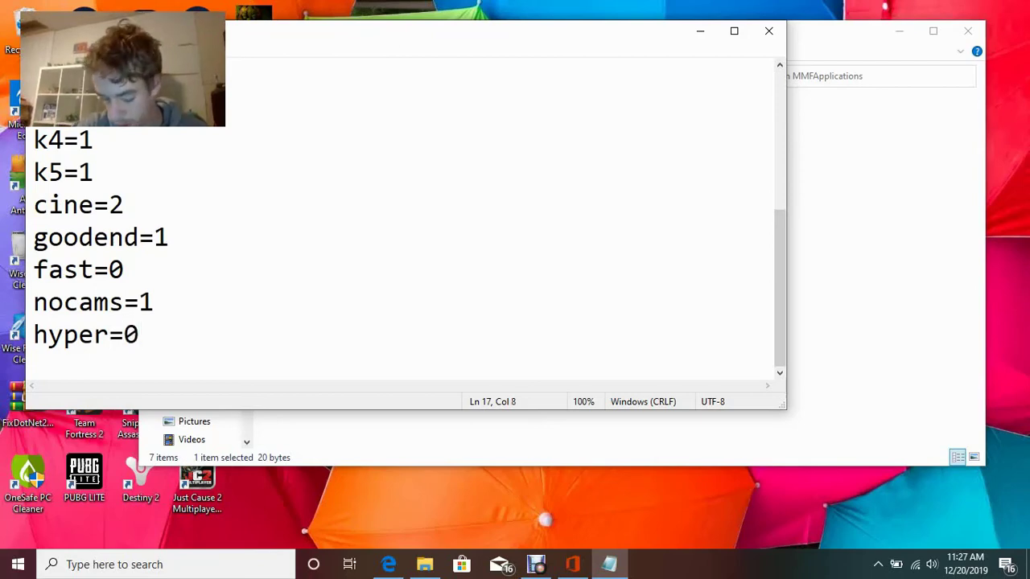
key("Return")
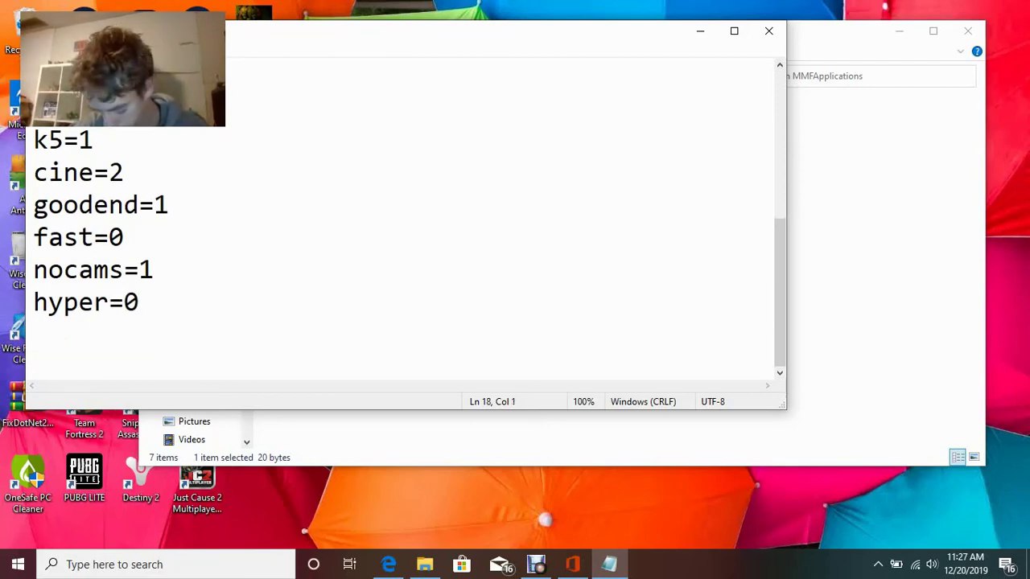
- Add the lines vents=0 and turn=0 below hyper=0
type("vents=")
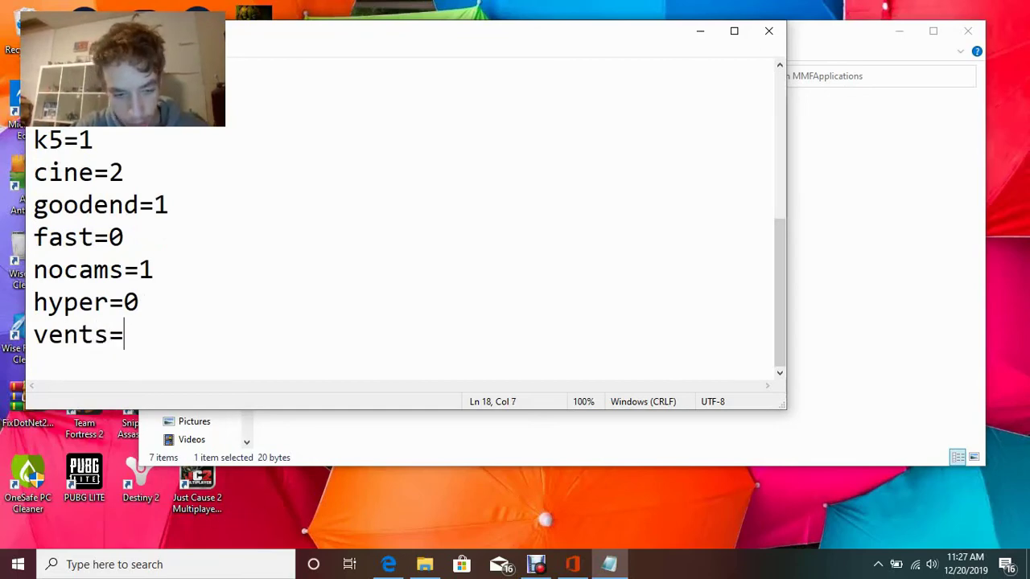
type("0")
key("Return")
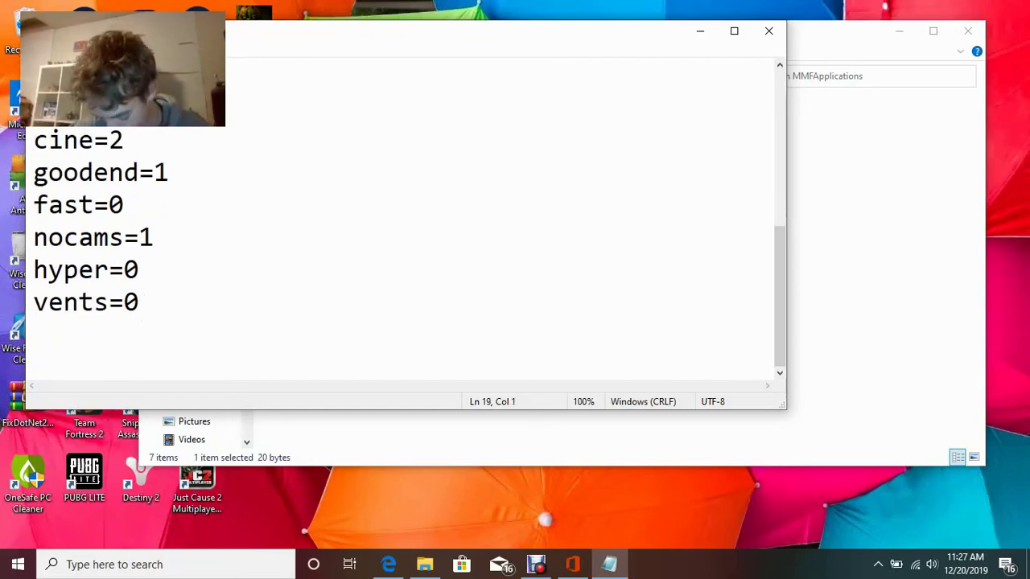
type("turn")
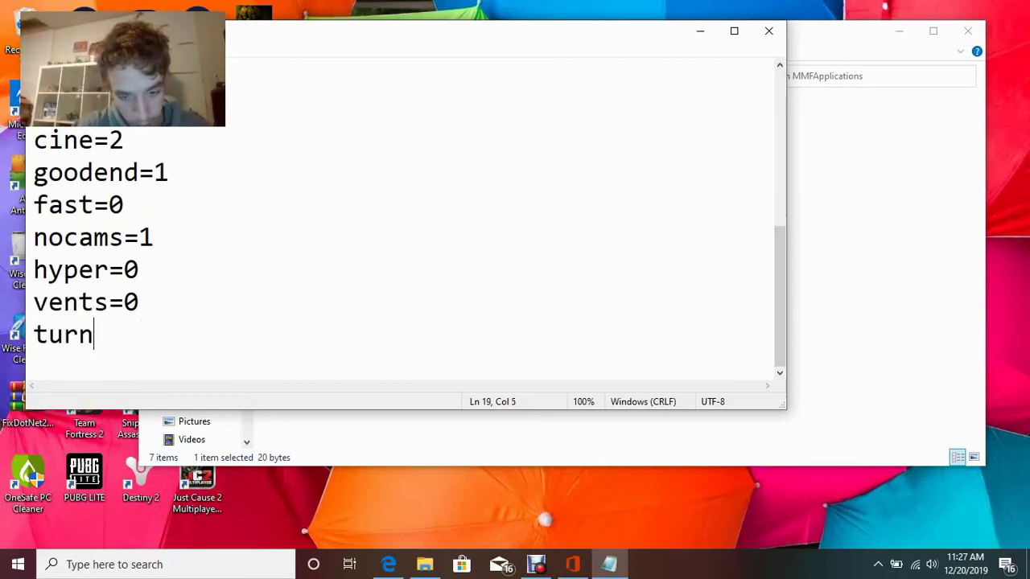
type("=0")
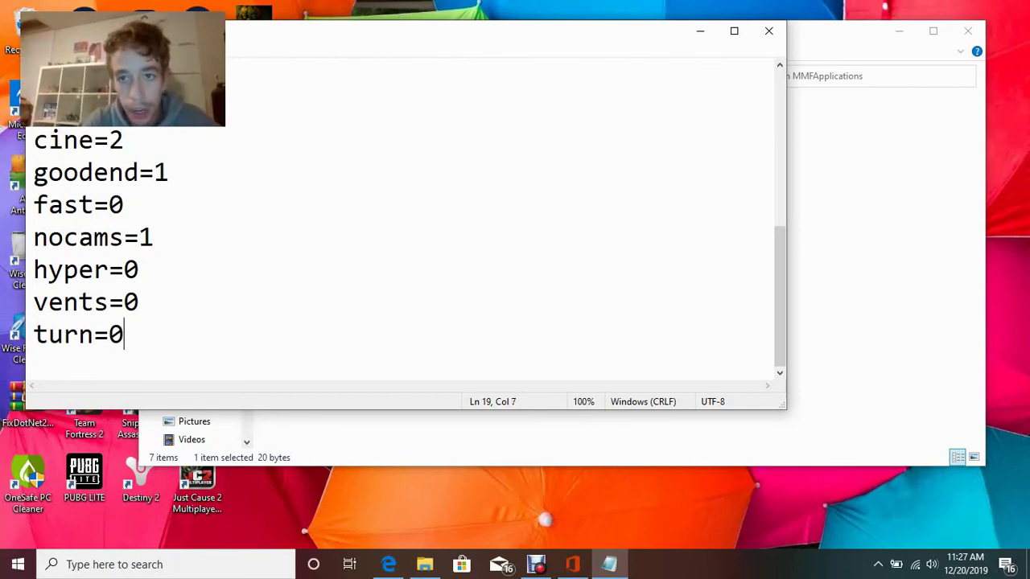
- Close the freddy3 file with its changes saved, and close the MMFApplications folder window and the configuration parser error
left_click(768, 31)
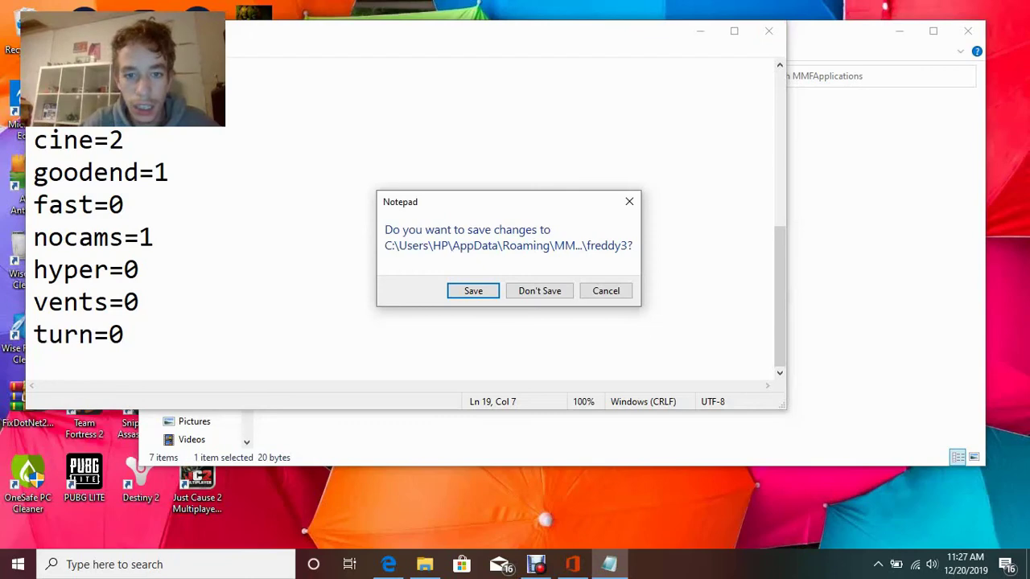
left_click(473, 290)
left_click(968, 30)
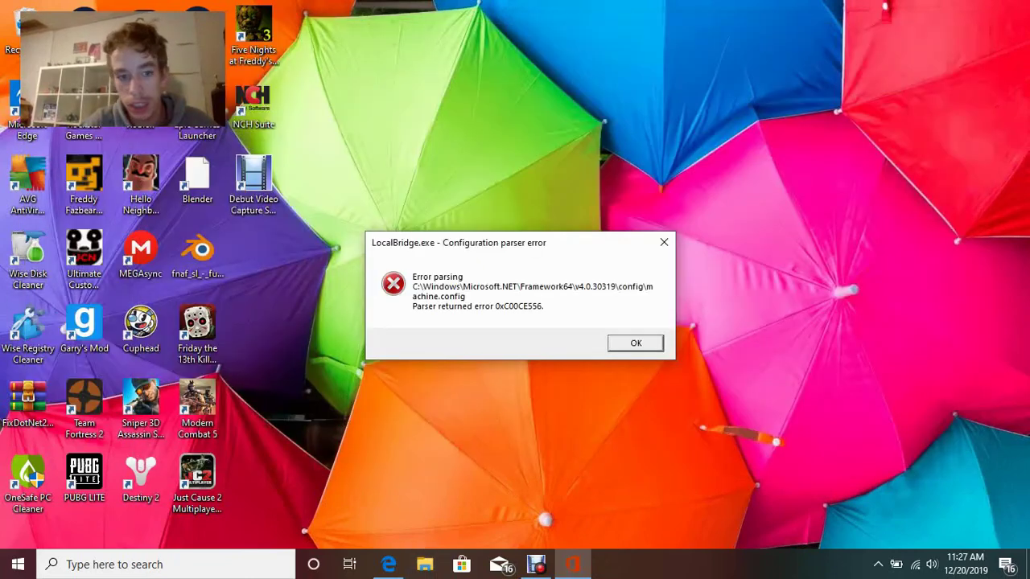
key("Return")
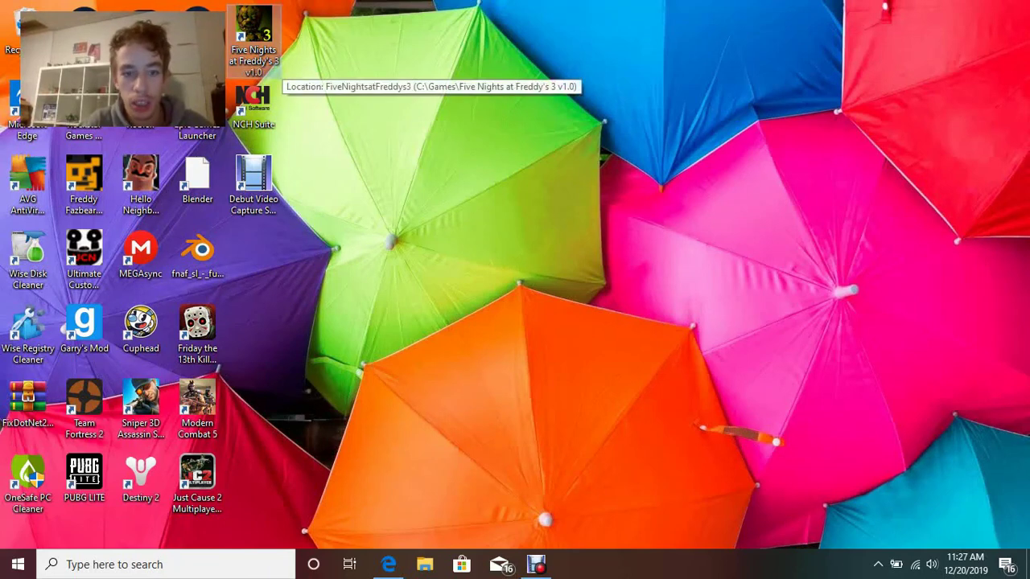
left_click(535, 564)
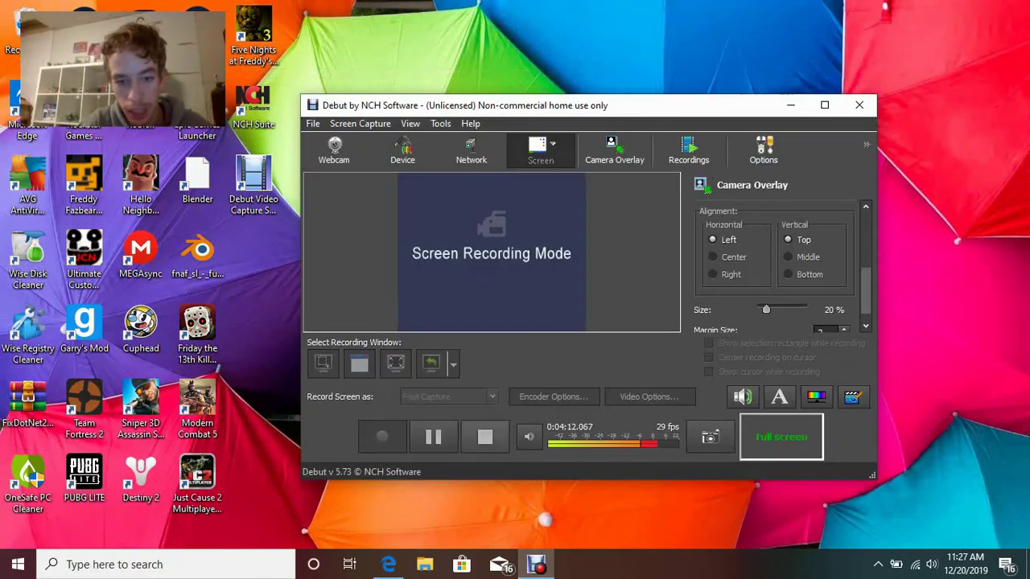
left_click(535, 563)
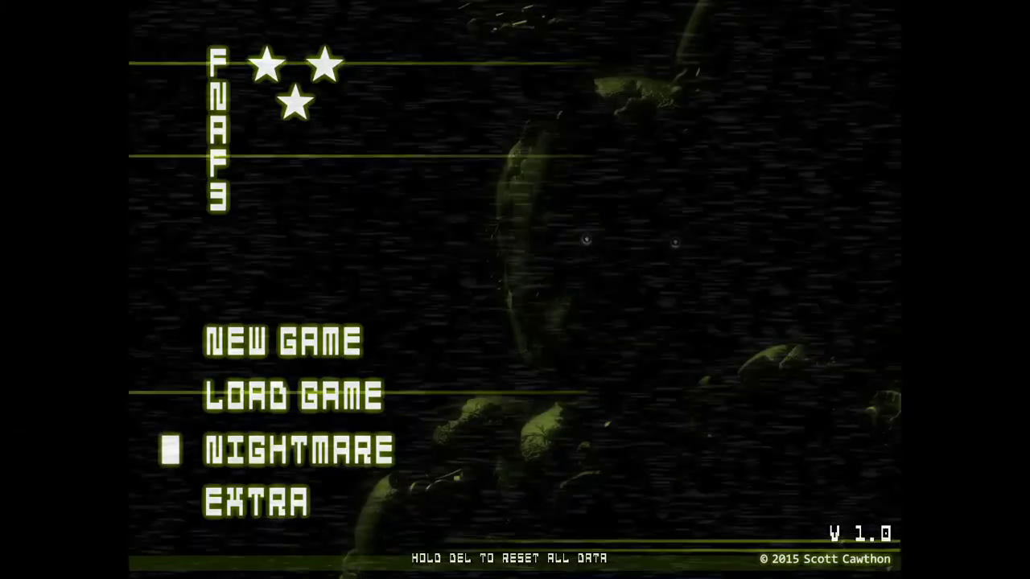